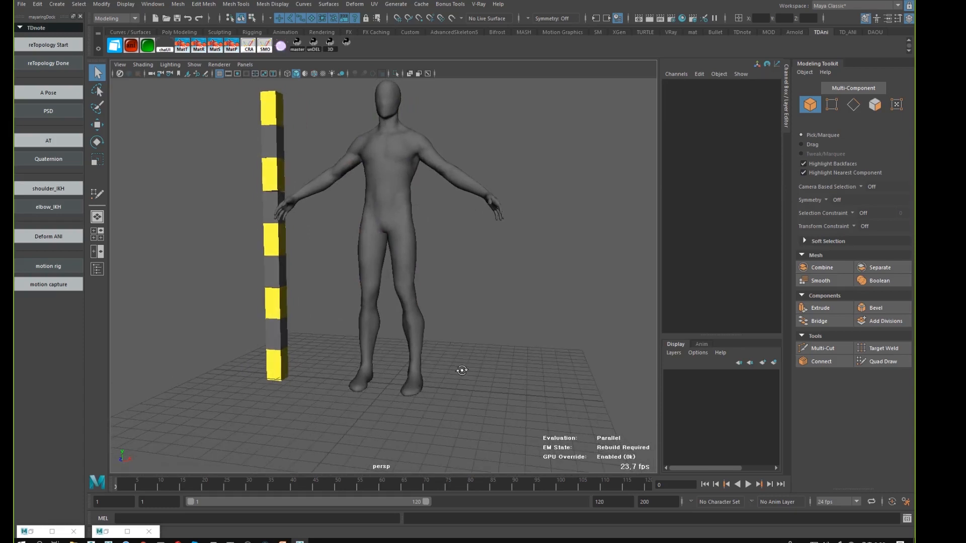
# Step: Select the vertices of the character's left foot and ankle on the body mesh
pyautogui.keyDown('alt'); pyautogui.moveTo(460, 371); pyautogui.dragTo(401, 373); pyautogui.keyUp('alt')
pyautogui.keyDown('alt'); pyautogui.moveTo(503, 341); pyautogui.dragTo(412, 383); pyautogui.keyUp('alt')
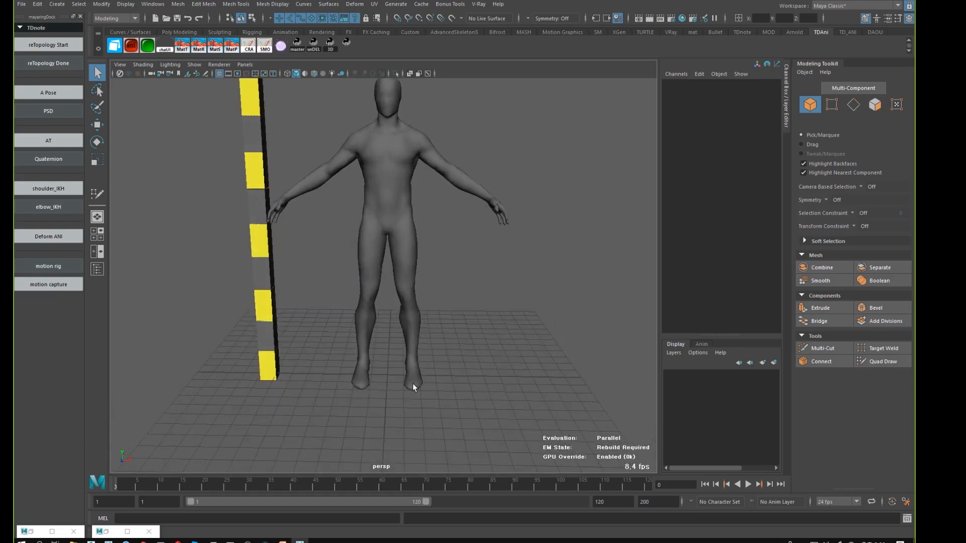
pyautogui.click(415, 385)
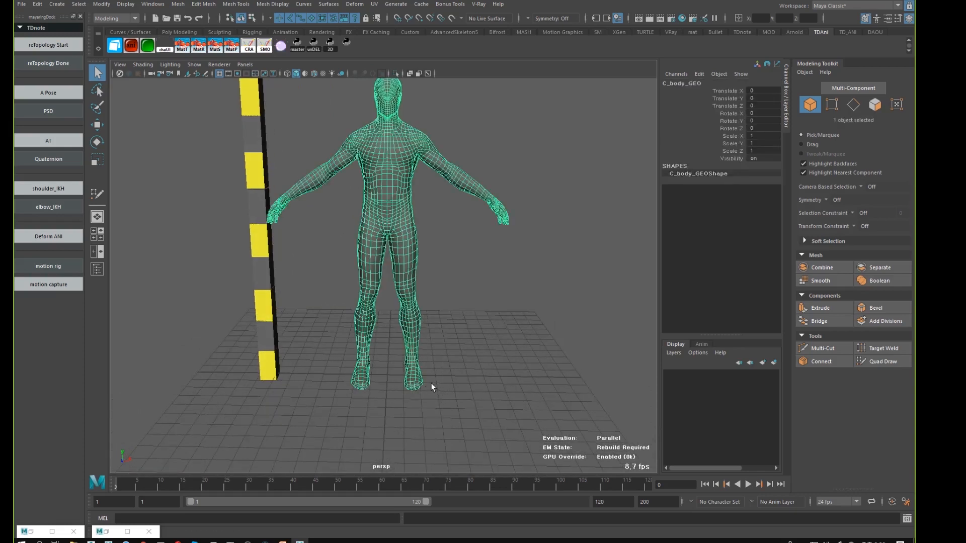
pyautogui.press('F9')
pyautogui.moveTo(400, 358); pyautogui.dragTo(447, 394)
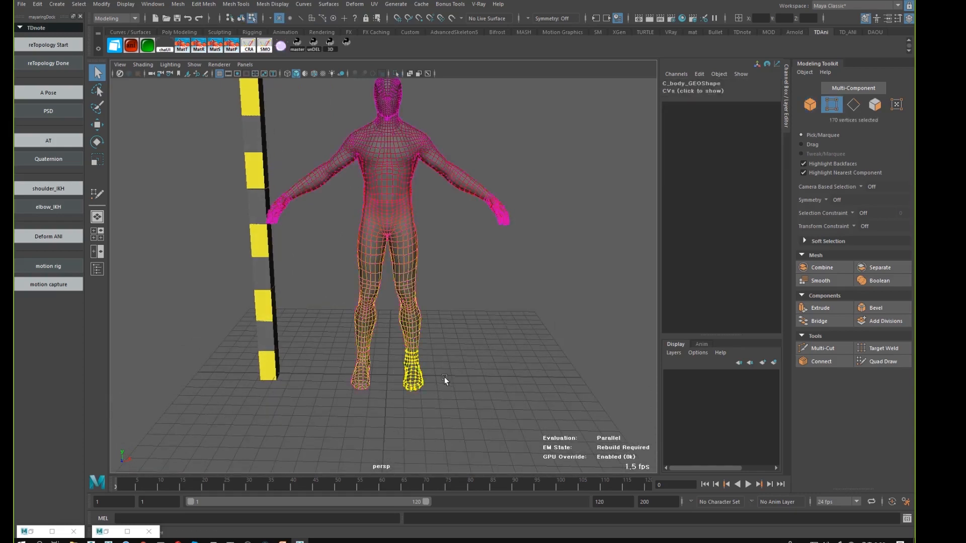
# Step: Set the Rotate tool to World orientation and try turning the selected left foot about the Y axis
pyautogui.press('e')
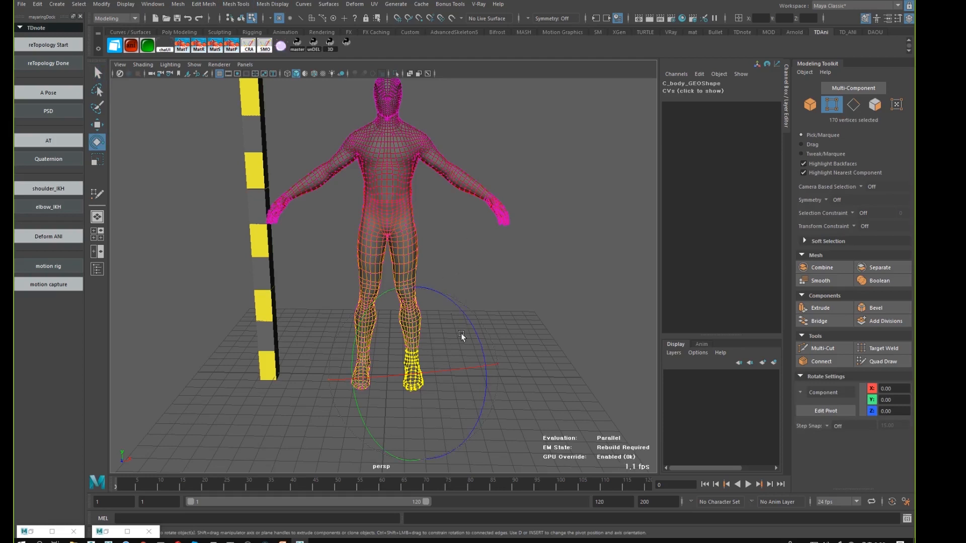
pyautogui.moveTo(410, 372); pyautogui.dragTo(397, 346, button='right')
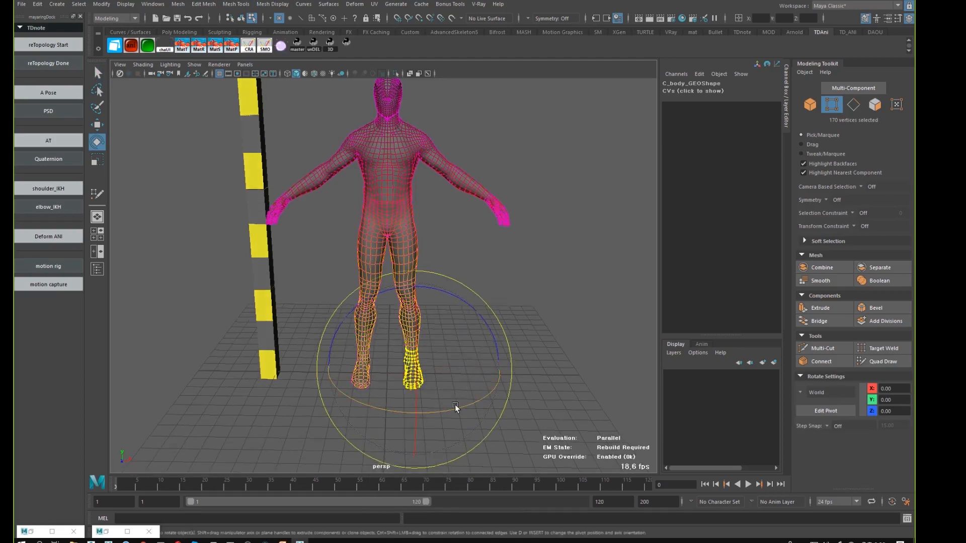
pyautogui.moveTo(454, 404); pyautogui.dragTo(472, 400)
pyautogui.hotkey('ctrl', 'z')
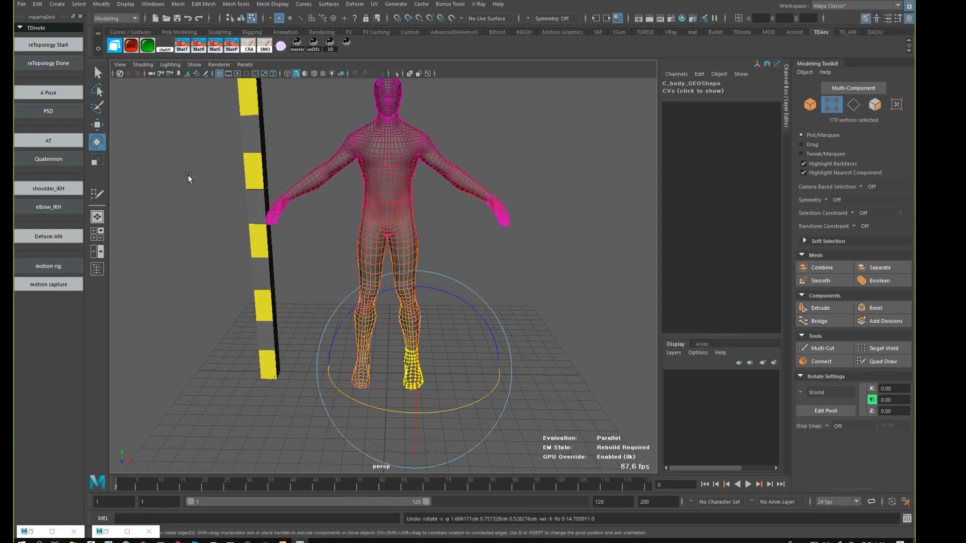
# Step: Turn off soft selection for the Rotate tool and rotate the left foot vertices outward about the Y axis
pyautogui.doubleClick(97, 143)
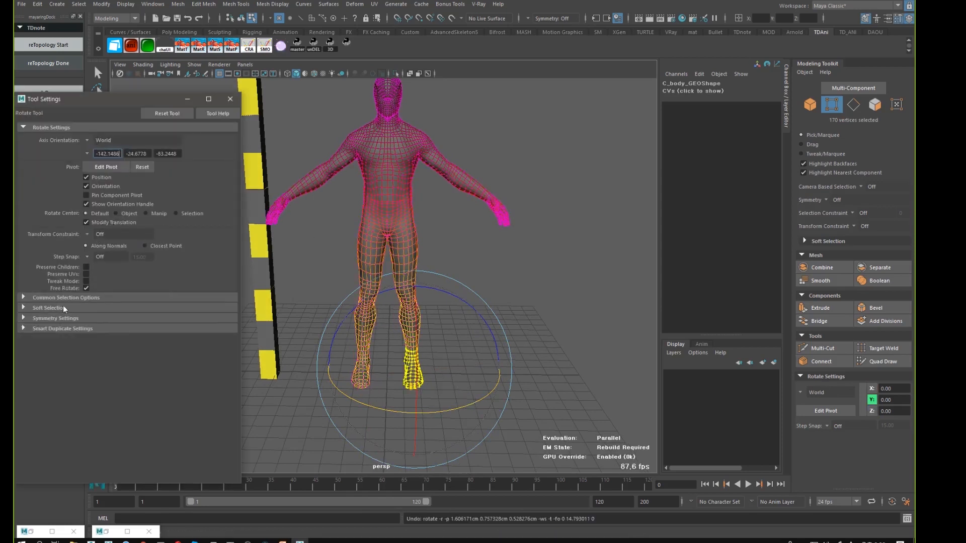
pyautogui.click(24, 307)
pyautogui.click(86, 319)
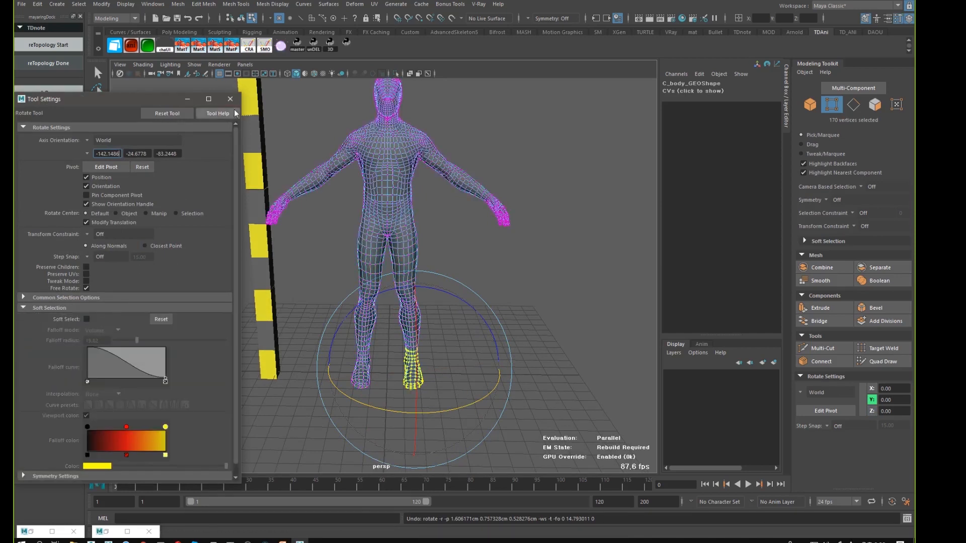
pyautogui.click(230, 99)
pyautogui.moveTo(451, 409); pyautogui.dragTo(482, 393)
pyautogui.press('q')
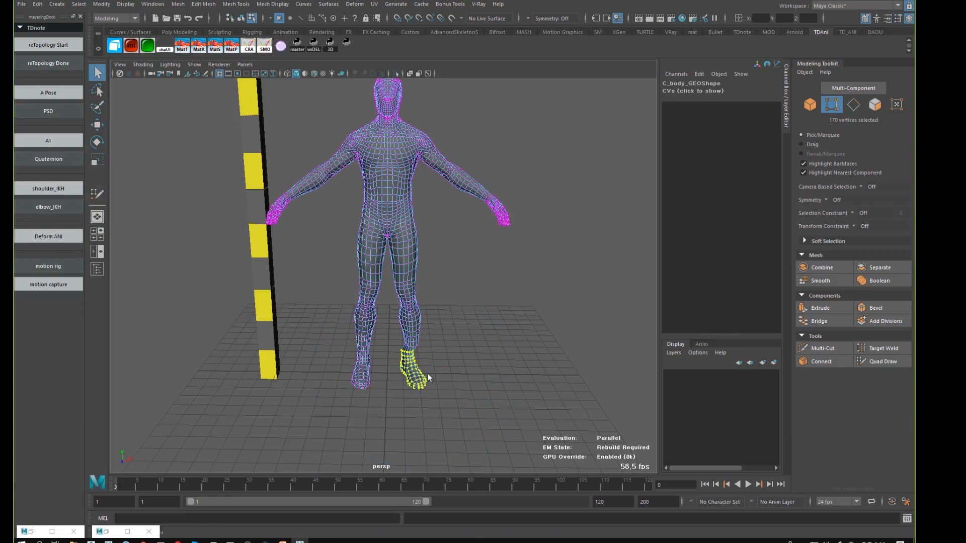
# Step: Move the left foot vertices outward along world X to about 1.86 and clear the selection
pyautogui.press('w')
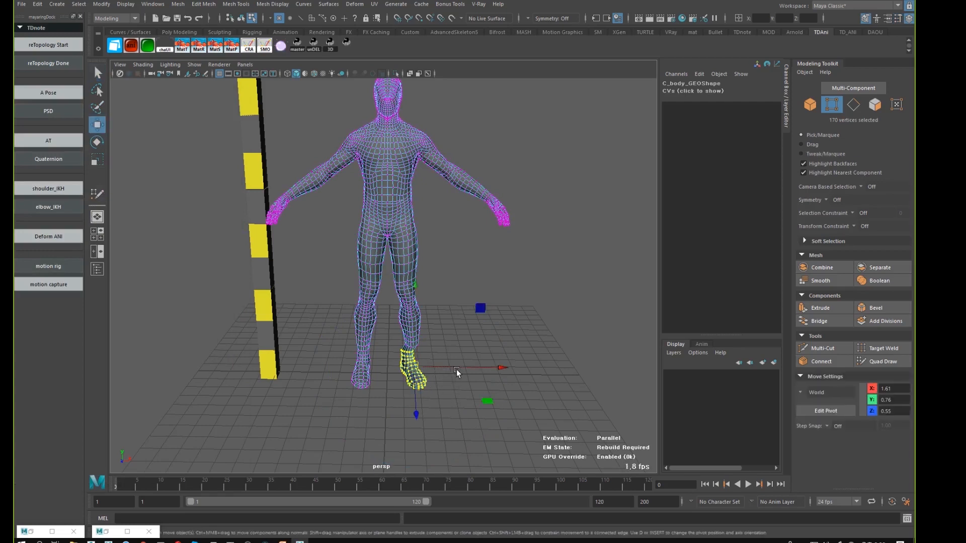
pyautogui.click(458, 369)
pyautogui.hotkey('ctrl', 'z')
pyautogui.moveTo(457, 368); pyautogui.dragTo(459, 370)
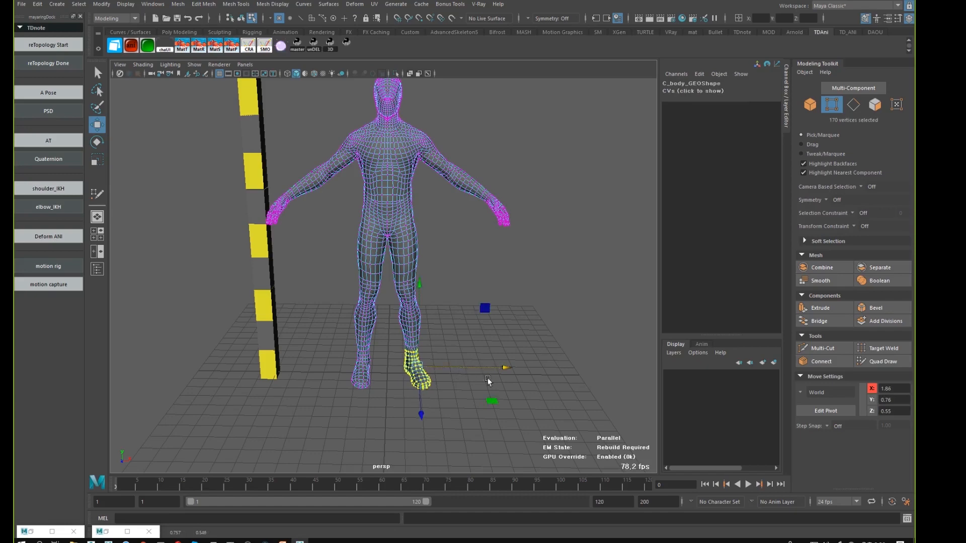
pyautogui.click(479, 407)
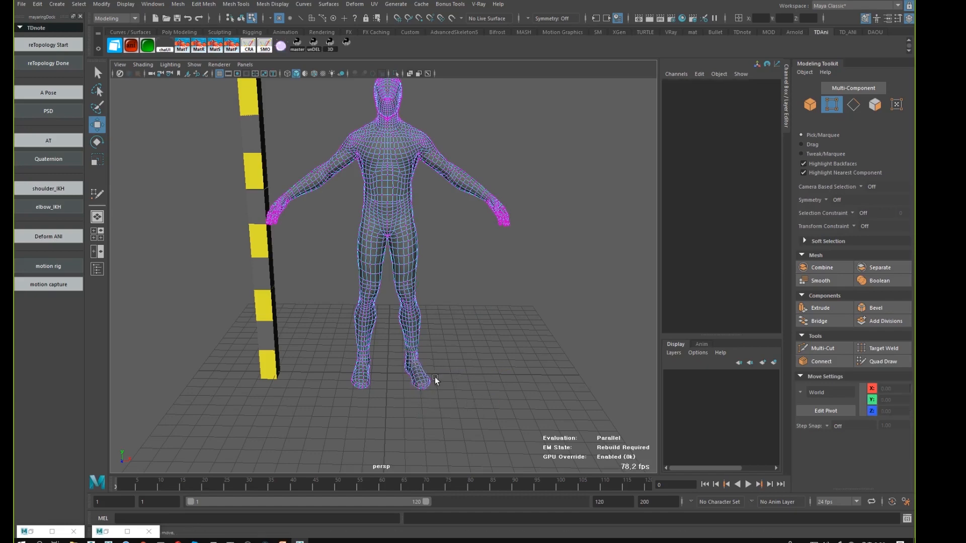
# Step: Return the body mesh to object mode and inspect the turned-out left foot from several angles
pyautogui.keyDown('alt'); pyautogui.moveTo(446, 395); pyautogui.dragTo(487, 339, button='middle'); pyautogui.keyUp('alt')
pyautogui.keyDown('alt'); pyautogui.moveTo(487, 338); pyautogui.dragTo(448, 346); pyautogui.keyUp('alt')
pyautogui.keyDown('alt'); pyautogui.moveTo(426, 330); pyautogui.dragTo(460, 358, button='middle'); pyautogui.keyUp('alt')
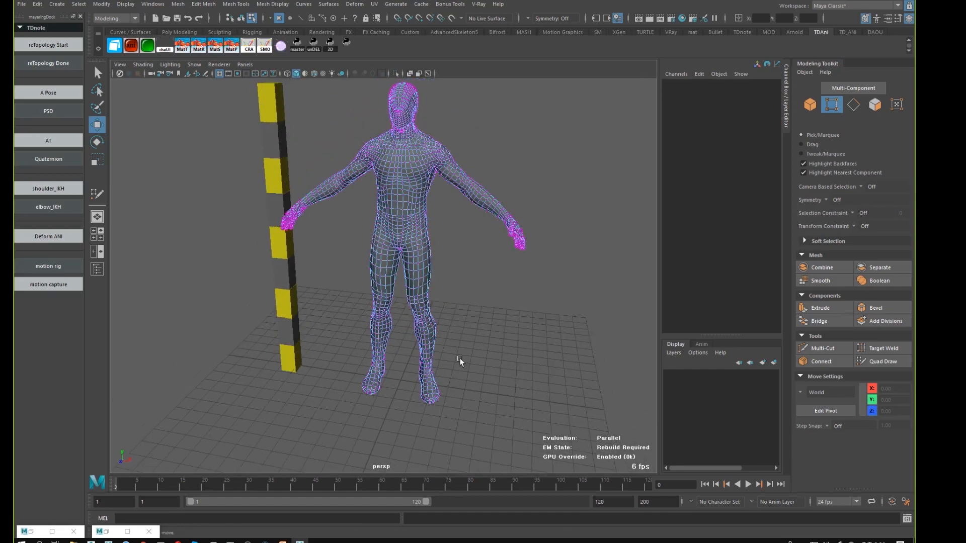
pyautogui.keyDown('alt'); pyautogui.moveTo(460, 358); pyautogui.dragTo(487, 381); pyautogui.keyUp('alt')
pyautogui.keyDown('alt'); pyautogui.moveTo(432, 396); pyautogui.dragTo(436, 337, button='middle'); pyautogui.keyUp('alt')
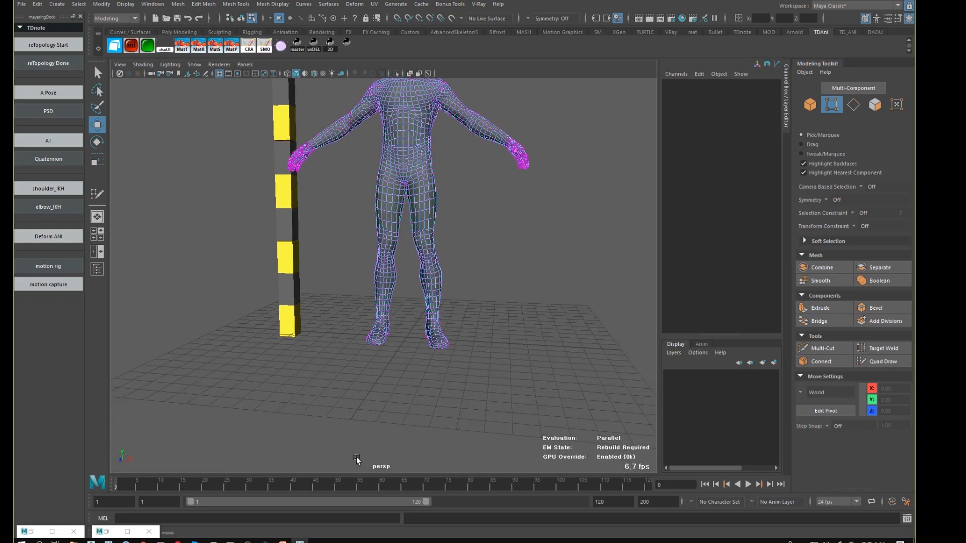
pyautogui.moveTo(478, 333)
pyautogui.keyDown('alt'); pyautogui.mouseDown()
pyautogui.moveTo(463, 346)
pyautogui.moveTo(482, 315)
pyautogui.mouseUp(); pyautogui.keyUp('alt')
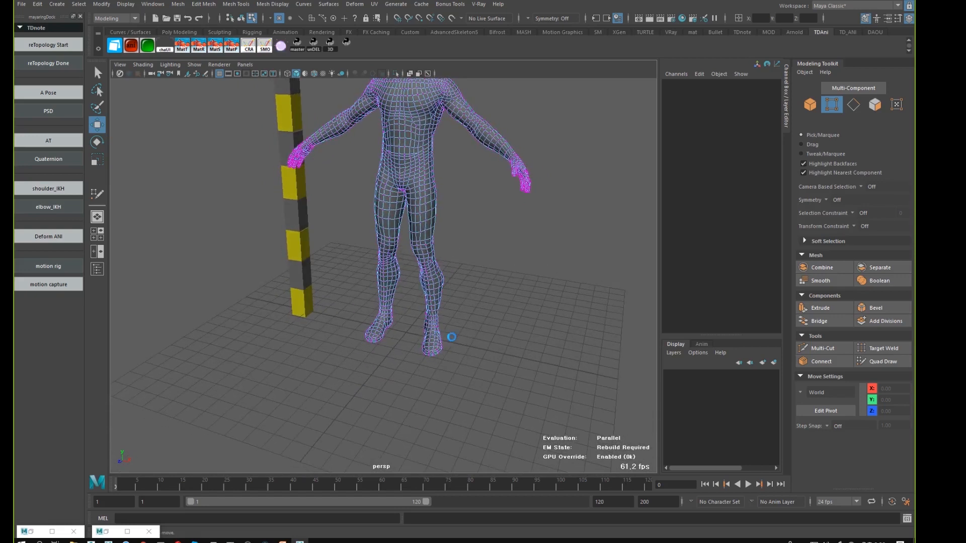
pyautogui.press('F8')
pyautogui.click(505, 325)
pyautogui.keyDown('alt'); pyautogui.moveTo(506, 325); pyautogui.dragTo(493, 331); pyautogui.keyUp('alt')
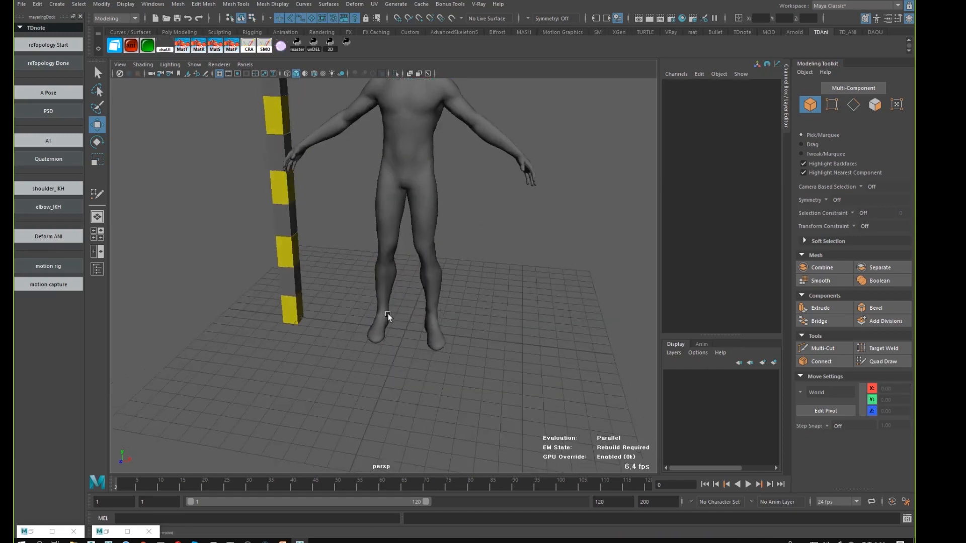
pyautogui.keyDown('alt'); pyautogui.moveTo(388, 313); pyautogui.dragTo(479, 315); pyautogui.keyUp('alt')
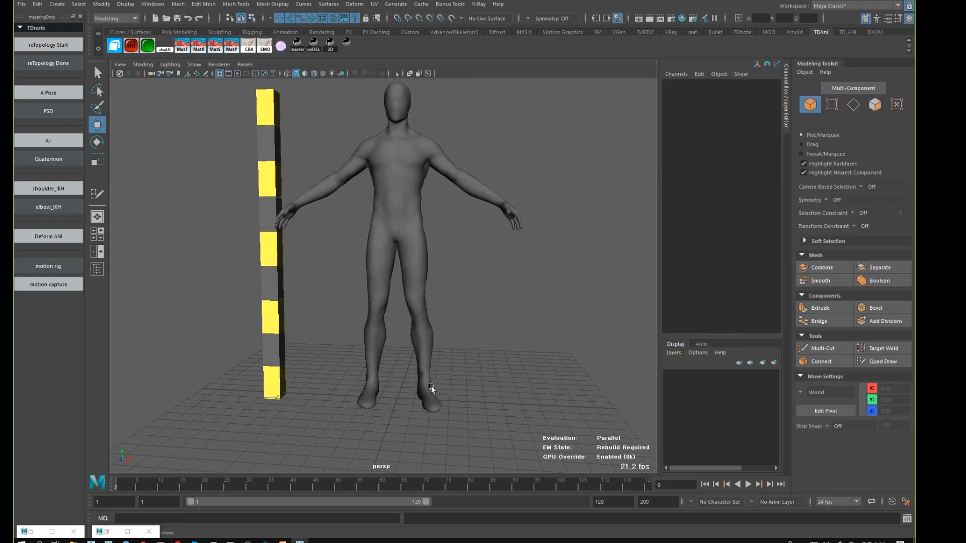
pyautogui.keyDown('alt'); pyautogui.moveTo(570, 337); pyautogui.dragTo(518, 339); pyautogui.keyUp('alt')
pyautogui.keyDown('alt'); pyautogui.moveTo(519, 339); pyautogui.dragTo(515, 307, button='right'); pyautogui.keyUp('alt')
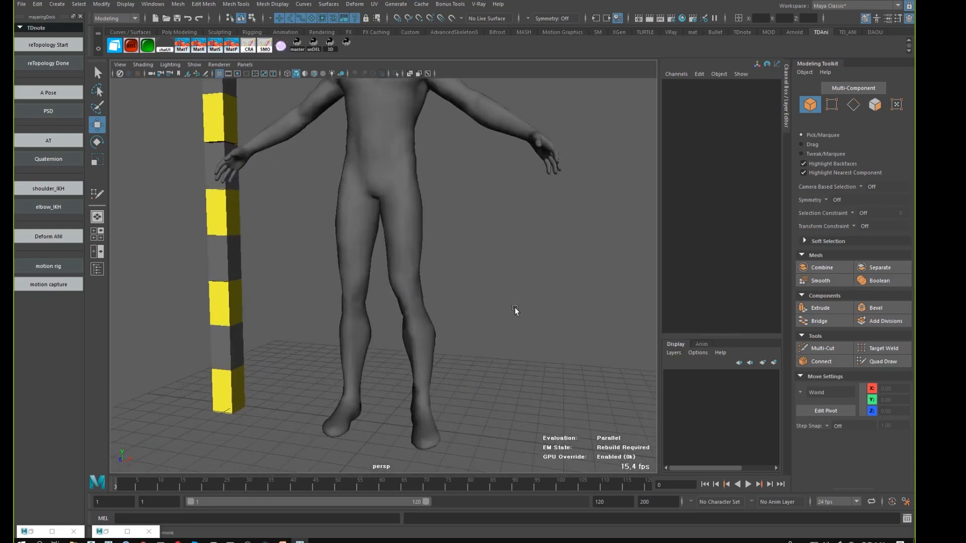
pyautogui.keyDown('alt'); pyautogui.moveTo(470, 384); pyautogui.dragTo(443, 405); pyautogui.keyUp('alt')
pyautogui.keyDown('alt'); pyautogui.moveTo(403, 429); pyautogui.dragTo(418, 259); pyautogui.keyUp('alt')
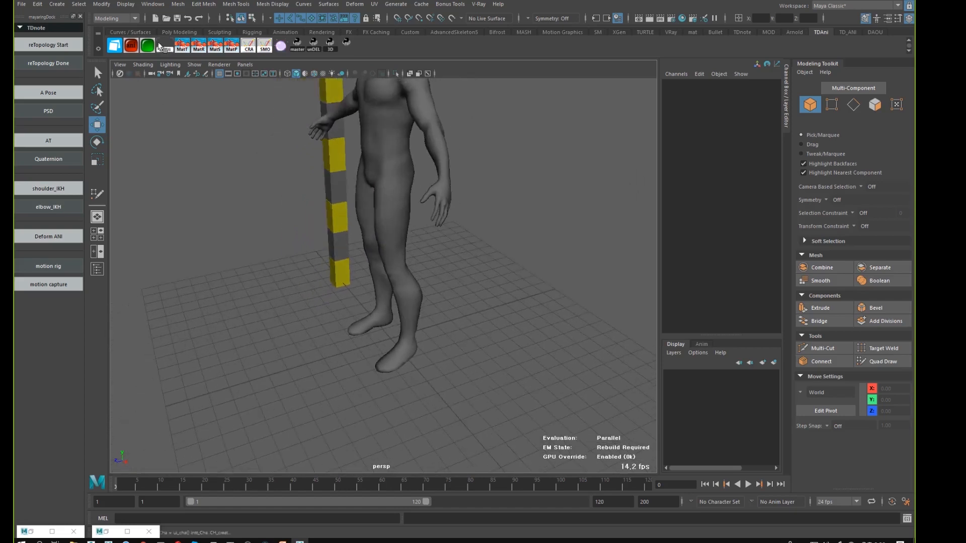
# Step: Create a polygon cube, place it at the left foot at about X 1.68 and Z -0.34, and delete the stray sphere
pyautogui.click(190, 32)
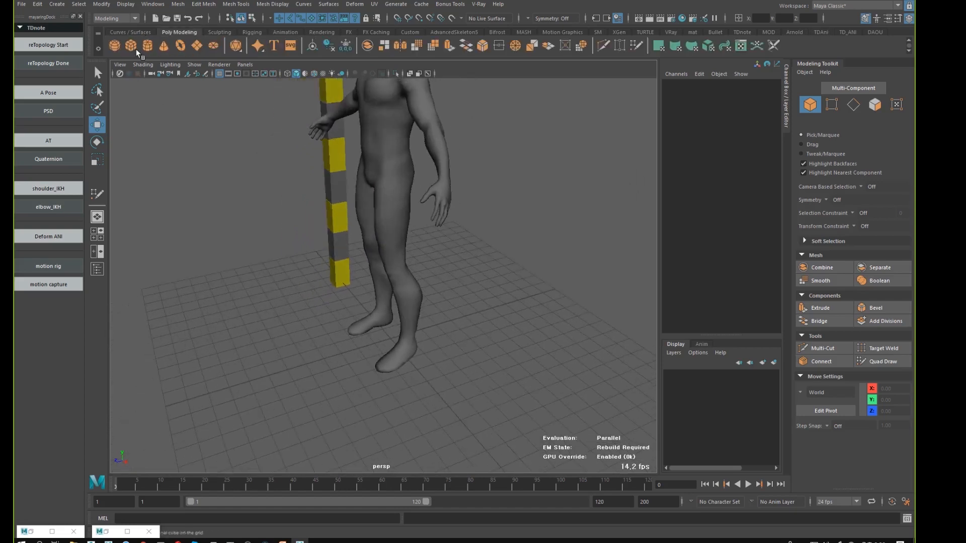
pyautogui.click(117, 46)
pyautogui.click(130, 46)
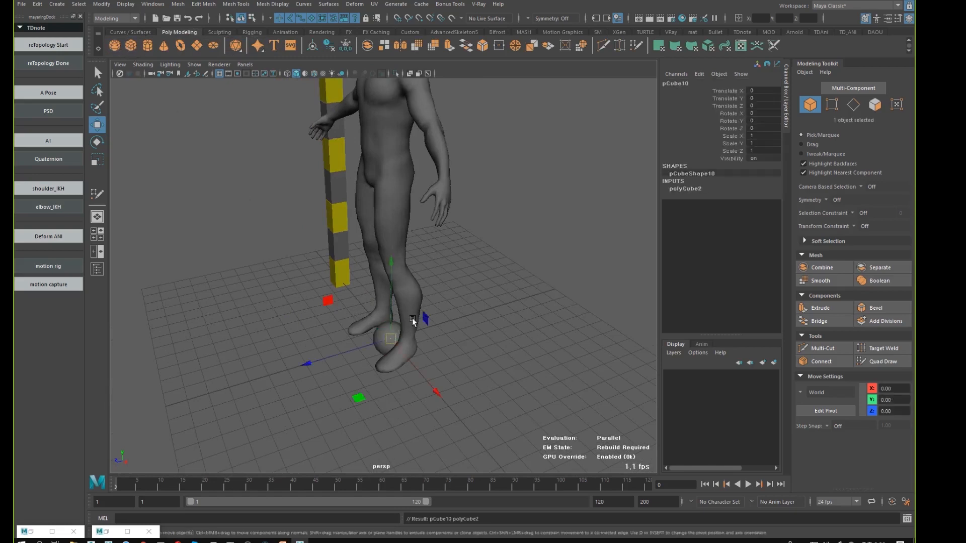
pyautogui.click(131, 46)
pyautogui.moveTo(360, 350); pyautogui.dragTo(443, 392)
pyautogui.click(399, 344)
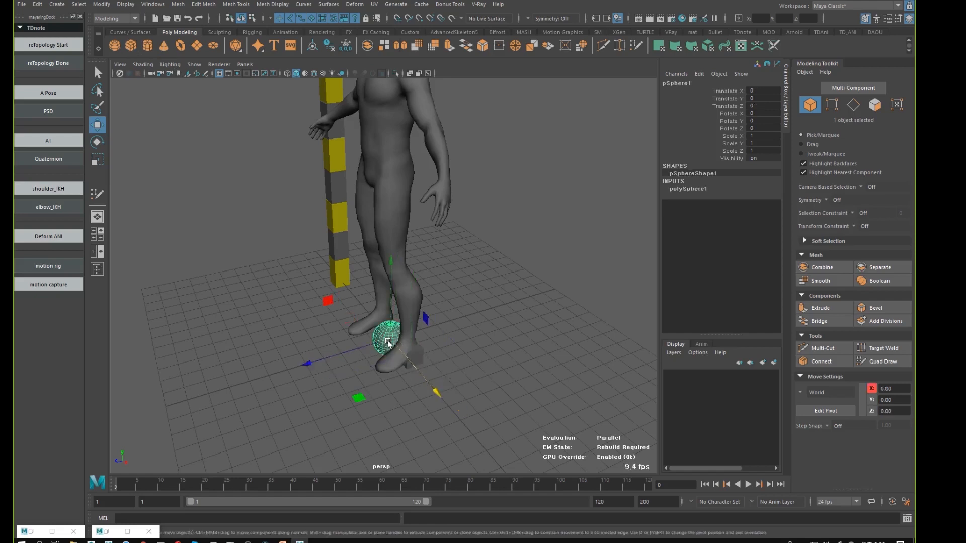
pyautogui.press('Delete')
# Step: Rotate the cube about 23.7 degrees around Y to match the left foot's direction and shift it to about X 1.56
pyautogui.click(419, 361)
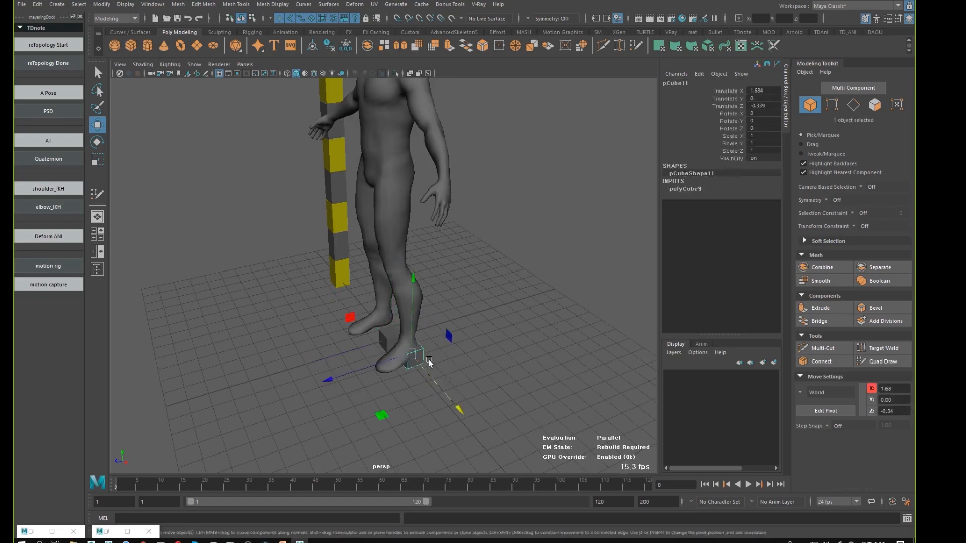
pyautogui.press('e')
pyautogui.moveTo(436, 367); pyautogui.dragTo(465, 394)
pyautogui.press('w')
pyautogui.keyDown('alt'); pyautogui.moveTo(517, 313); pyautogui.dragTo(466, 323); pyautogui.keyUp('alt')
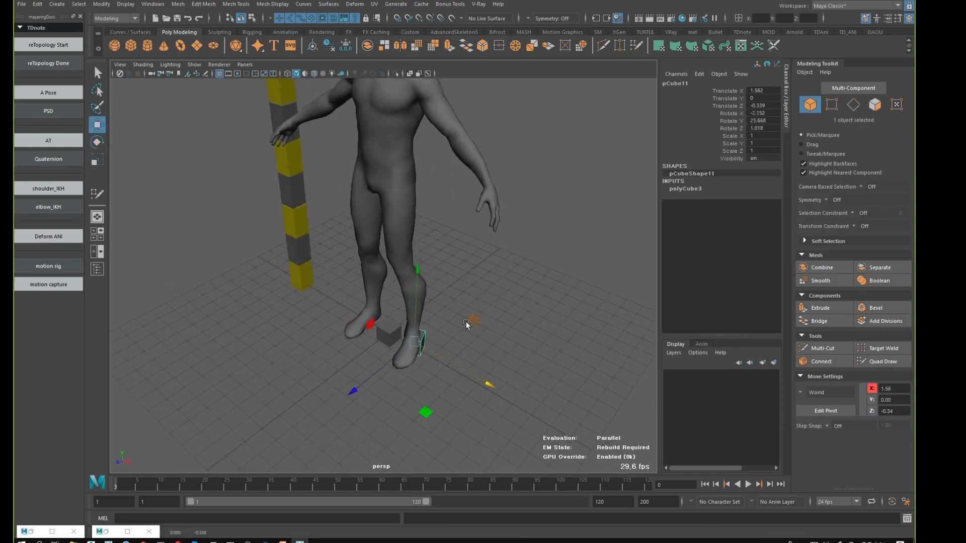
# Step: Delete the spare cube at the origin and slide the foot cube along its own X axis to Translate X about 1.38
pyautogui.click(426, 342)
pyautogui.click(398, 328)
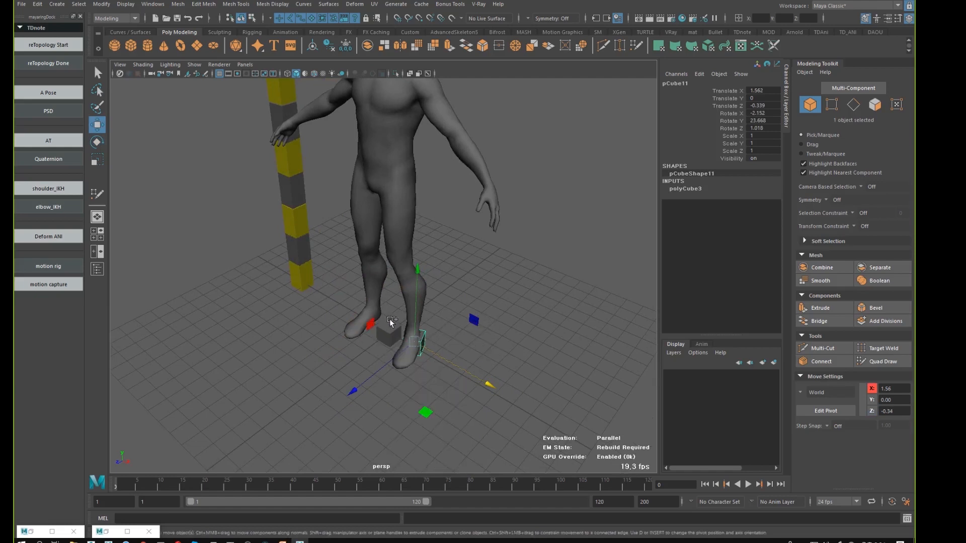
pyautogui.keyDown('alt'); pyautogui.moveTo(496, 320); pyautogui.dragTo(402, 328); pyautogui.keyUp('alt')
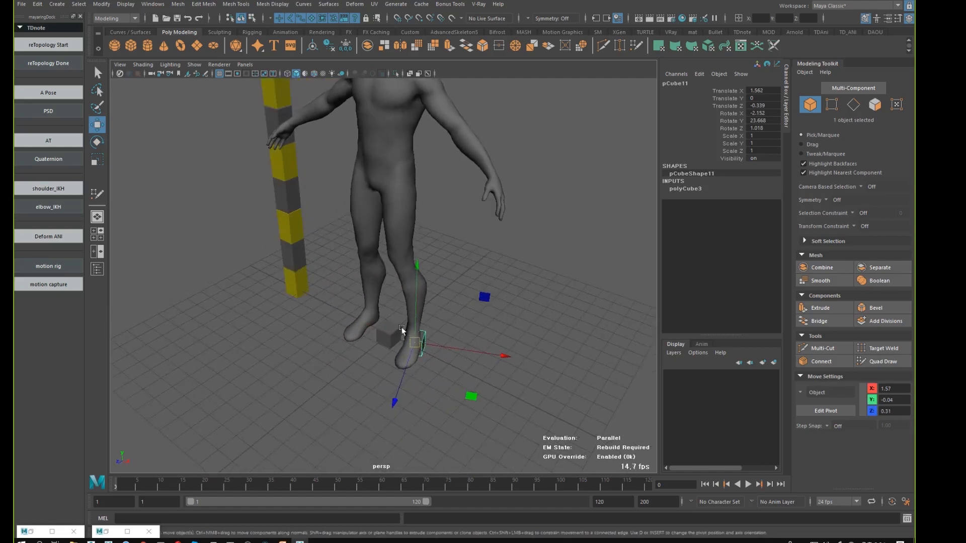
pyautogui.press('Delete')
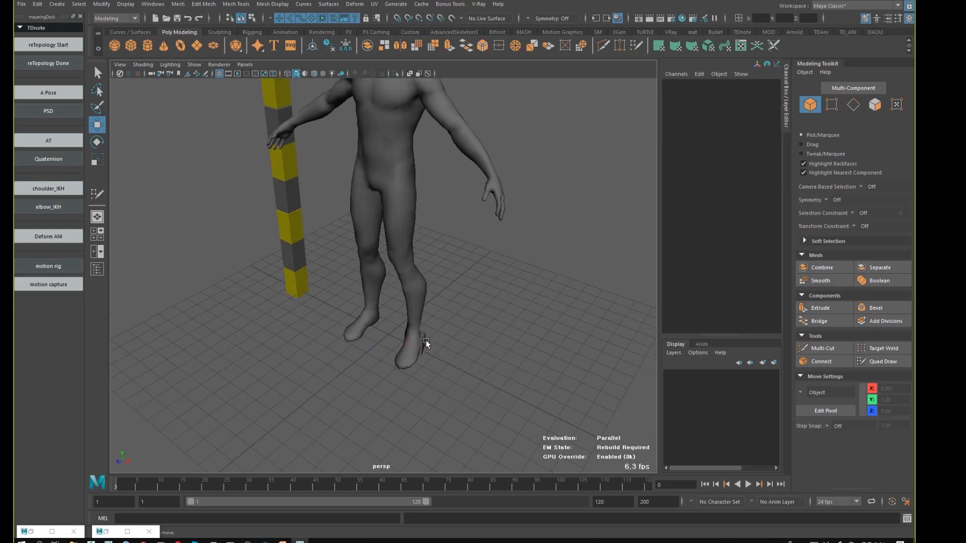
pyautogui.hotkey('ctrl', 'z')
pyautogui.hotkey('ctrl', 'z')
pyautogui.hotkey('ctrl', 'z')
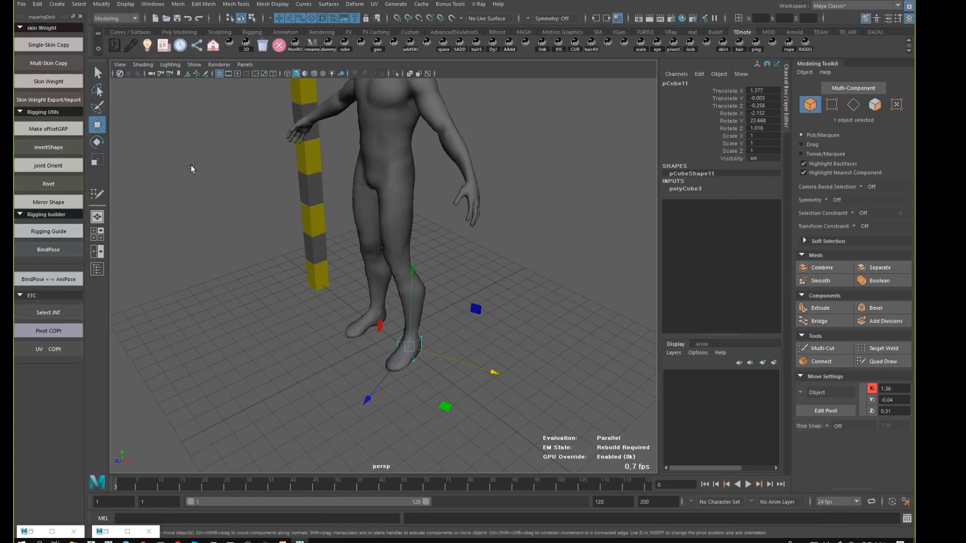
# Step: Zero the foot cube's translate and rotate channels while keeping its position and turned-out orientation
pyautogui.click(459, 316)
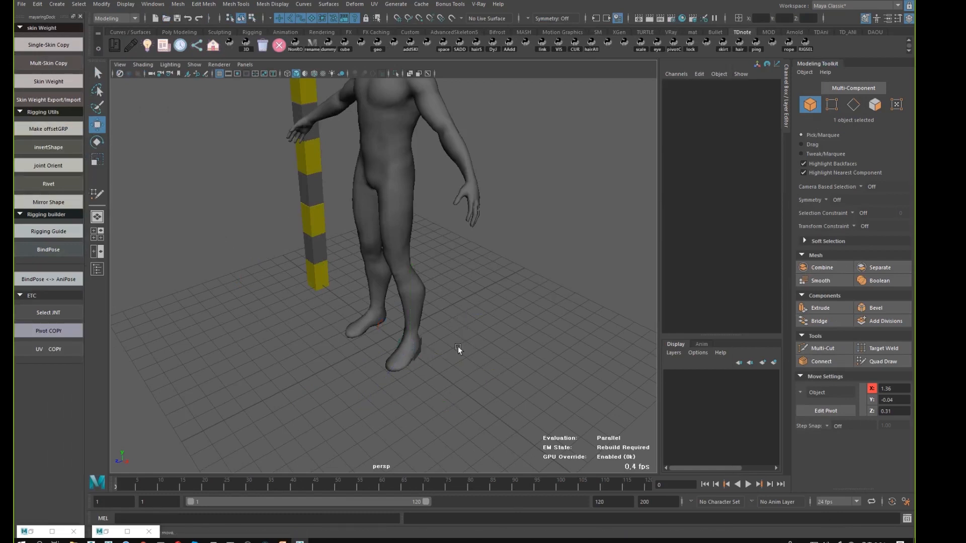
pyautogui.click(424, 350)
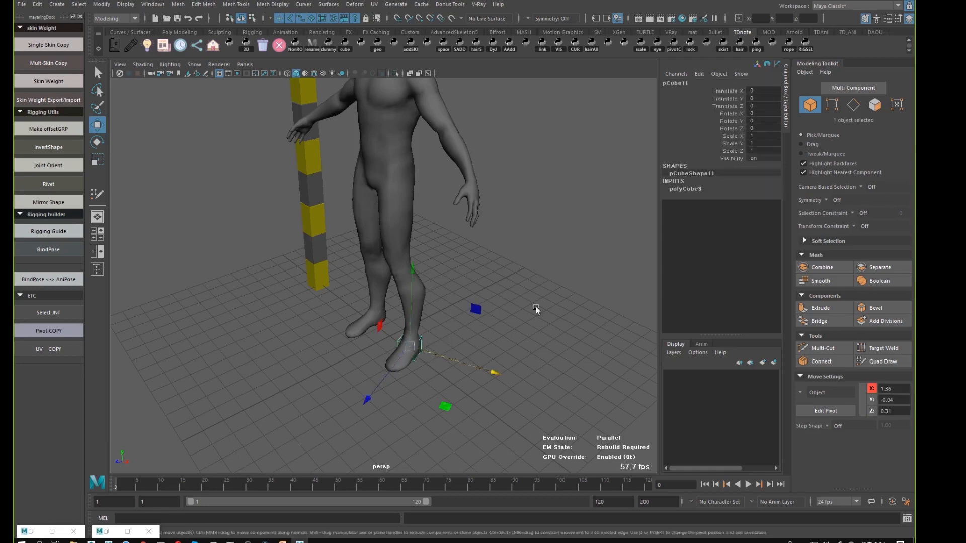
pyautogui.keyDown('alt'); pyautogui.moveTo(536, 307); pyautogui.dragTo(487, 277, button='middle'); pyautogui.keyUp('alt')
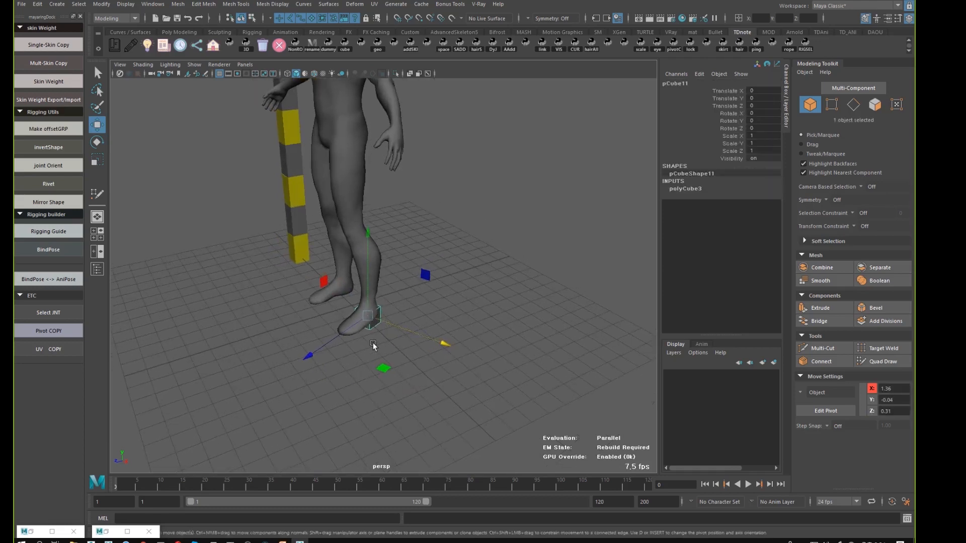
# Step: Key the foot cube at frame 1, and at frame 14 move it forward along its own Z axis to about 8.8
pyautogui.click(119, 485)
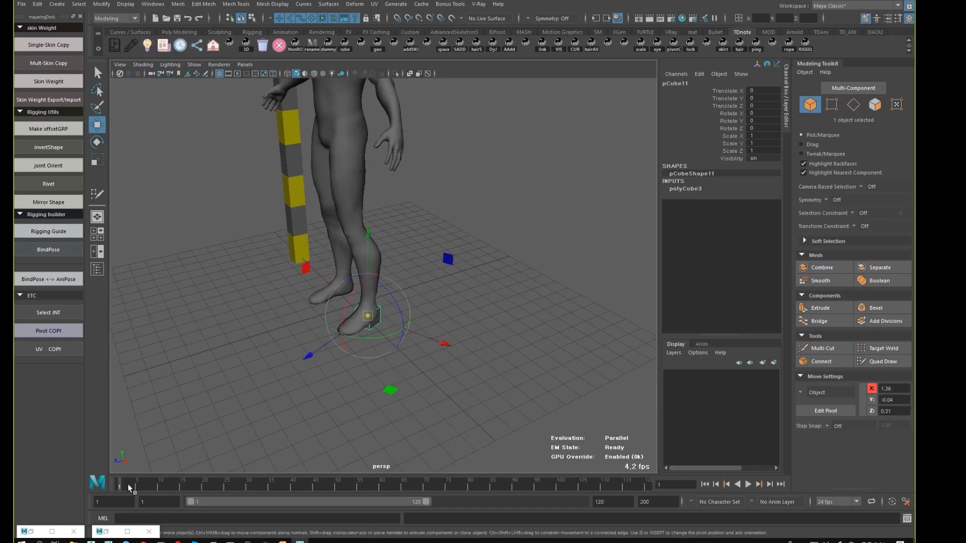
pyautogui.press('s')
pyautogui.hotkey('alt', 'v')
pyautogui.hotkey('alt', 'v')
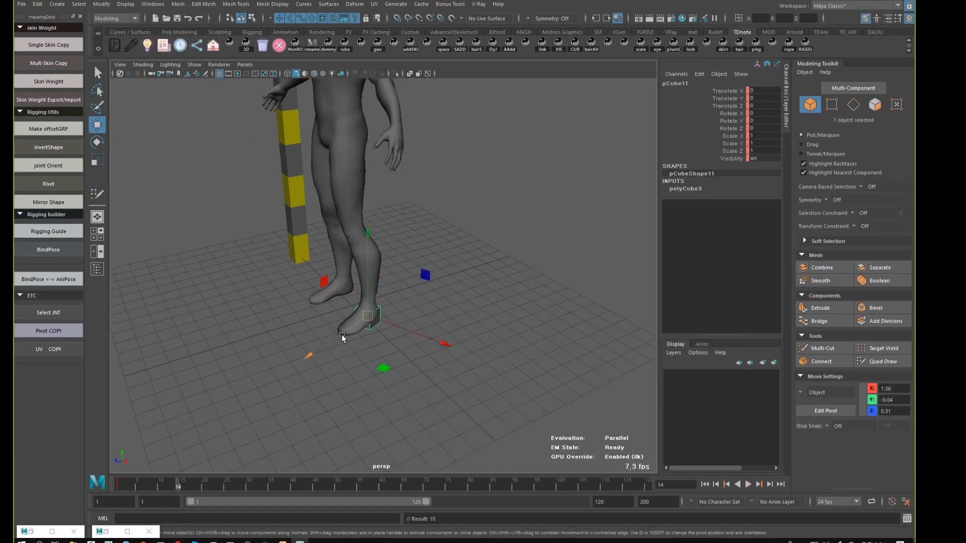
pyautogui.moveTo(342, 335); pyautogui.dragTo(191, 421)
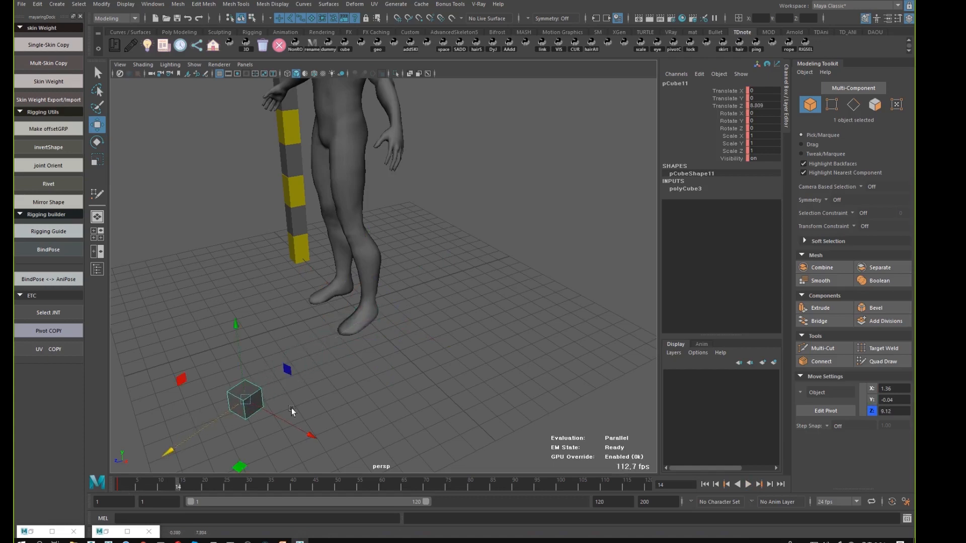
pyautogui.keyDown('alt'); pyautogui.moveTo(390, 371); pyautogui.dragTo(427, 301); pyautogui.keyUp('alt')
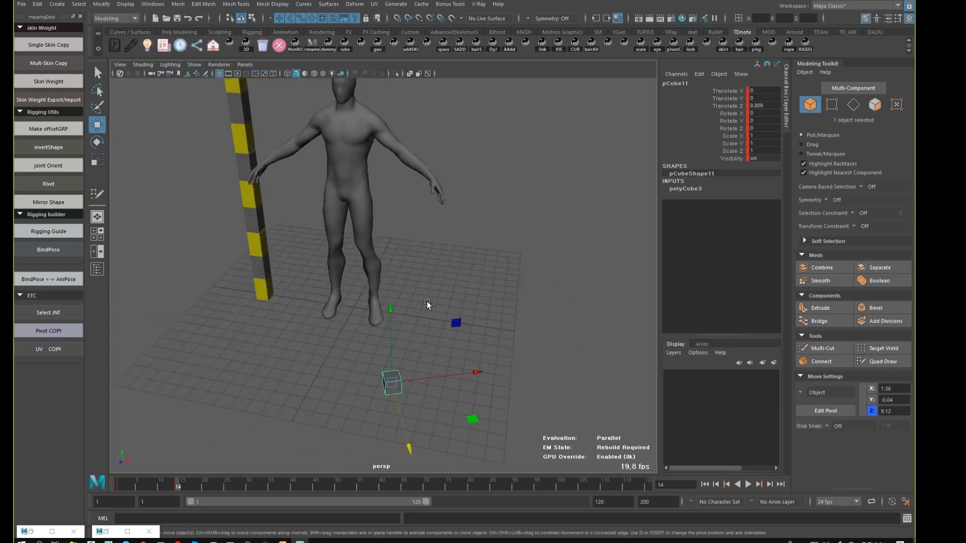
# Step: Move the foot cube farther forward along its own Z axis at frame 14, to Translate Z about 26.4
pyautogui.keyDown('alt'); pyautogui.moveTo(479, 373); pyautogui.dragTo(492, 278); pyautogui.keyUp('alt')
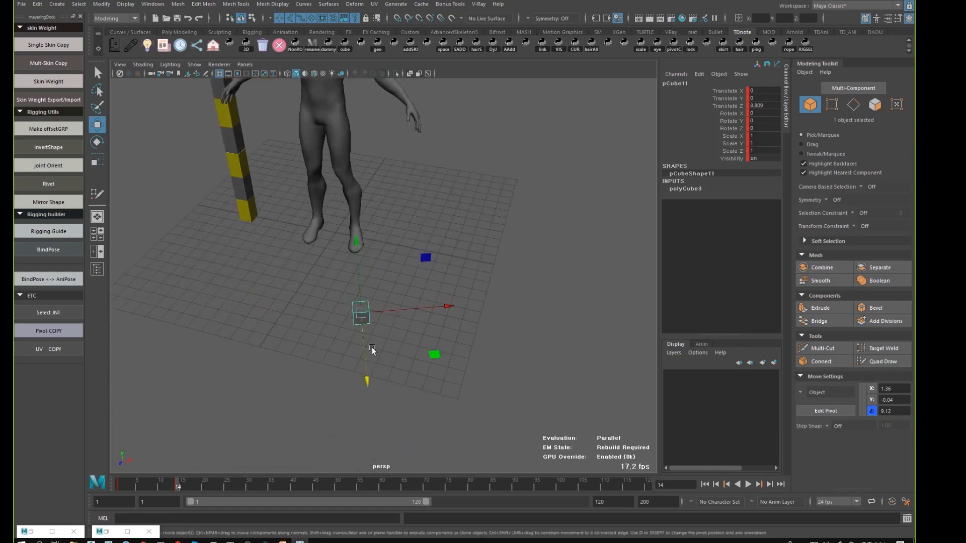
pyautogui.moveTo(367, 377); pyautogui.dragTo(378, 473)
pyautogui.keyDown('alt'); pyautogui.moveTo(476, 310); pyautogui.dragTo(431, 231, button='right'); pyautogui.keyUp('alt')
pyautogui.keyDown('alt'); pyautogui.moveTo(473, 302); pyautogui.dragTo(457, 329); pyautogui.keyUp('alt')
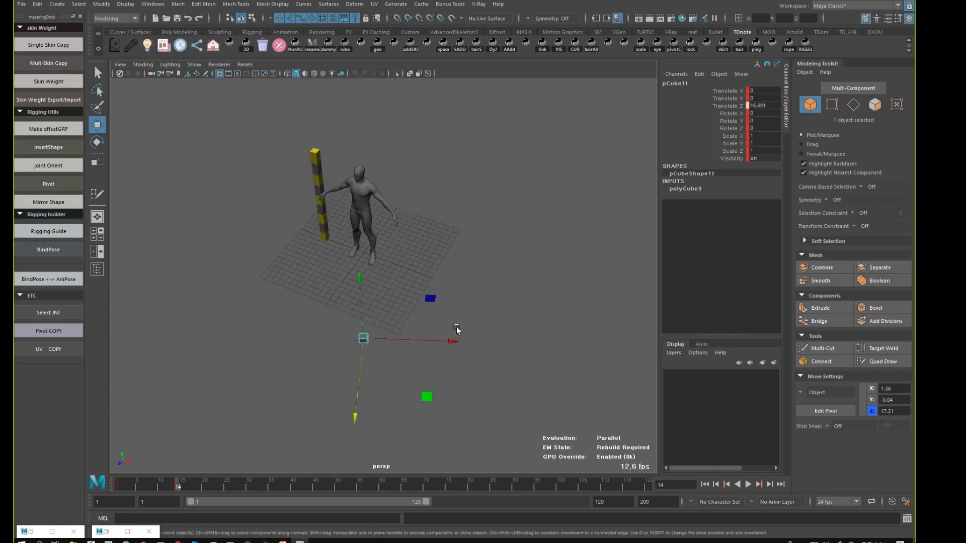
pyautogui.moveTo(368, 366); pyautogui.dragTo(356, 435)
pyautogui.keyDown('alt'); pyautogui.moveTo(505, 346); pyautogui.dragTo(479, 307); pyautogui.keyUp('alt')
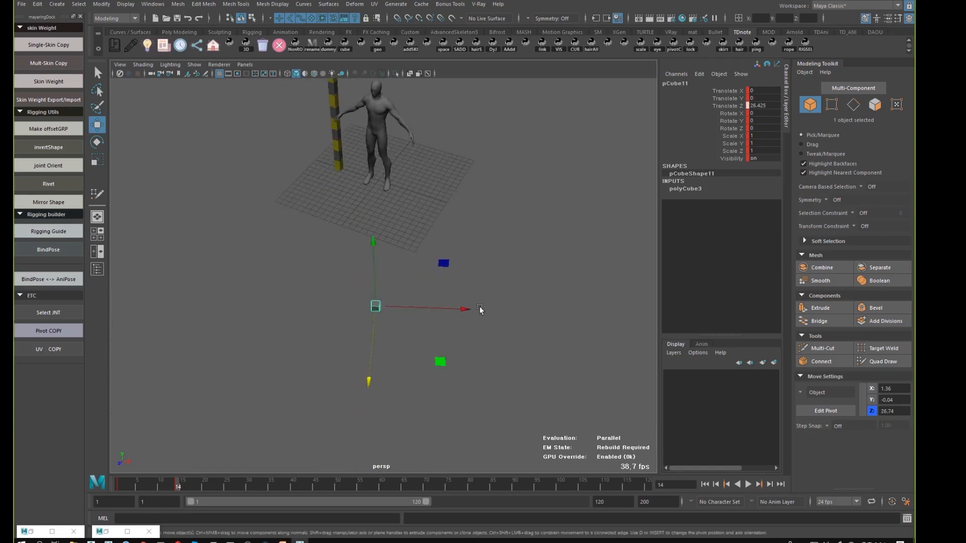
# Step: Play back the foot cube's forward animation and return to frame 1
pyautogui.hotkey('alt', 'v')
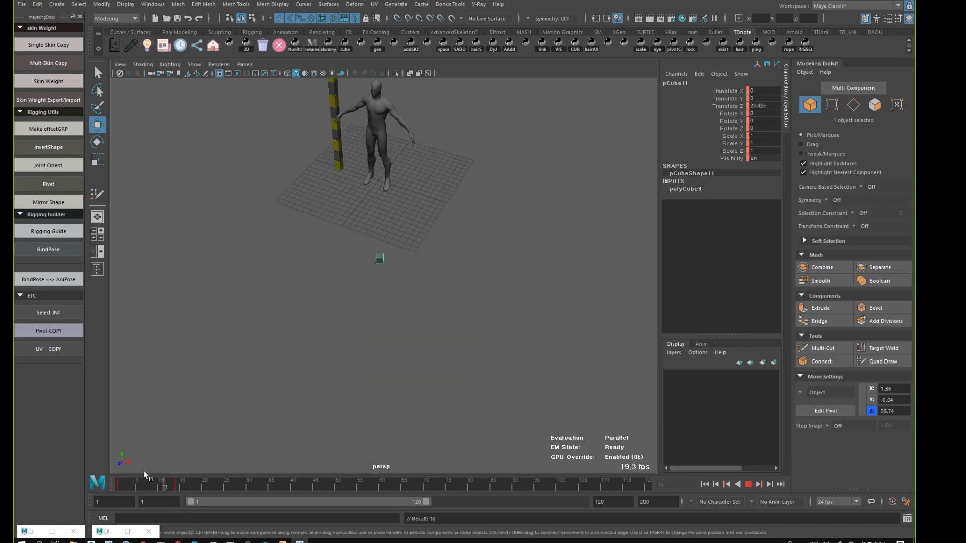
pyautogui.hotkey('alt', 'v')
pyautogui.moveTo(132, 485); pyautogui.dragTo(118, 485)
# Step: Select the cube's offset group pCube11Offset_GRP, set its Rotate Y to 0, and clear the selection
pyautogui.click(97, 270)
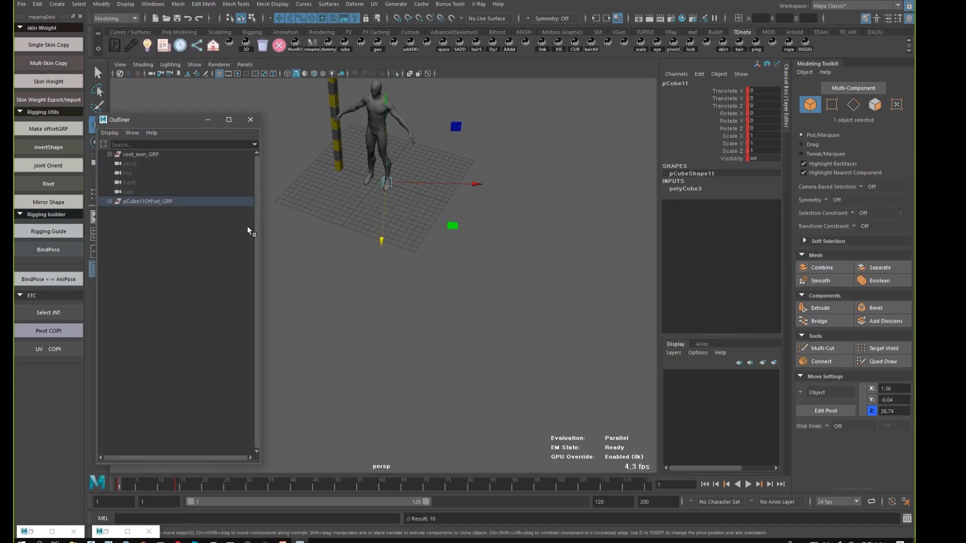
pyautogui.click(147, 201)
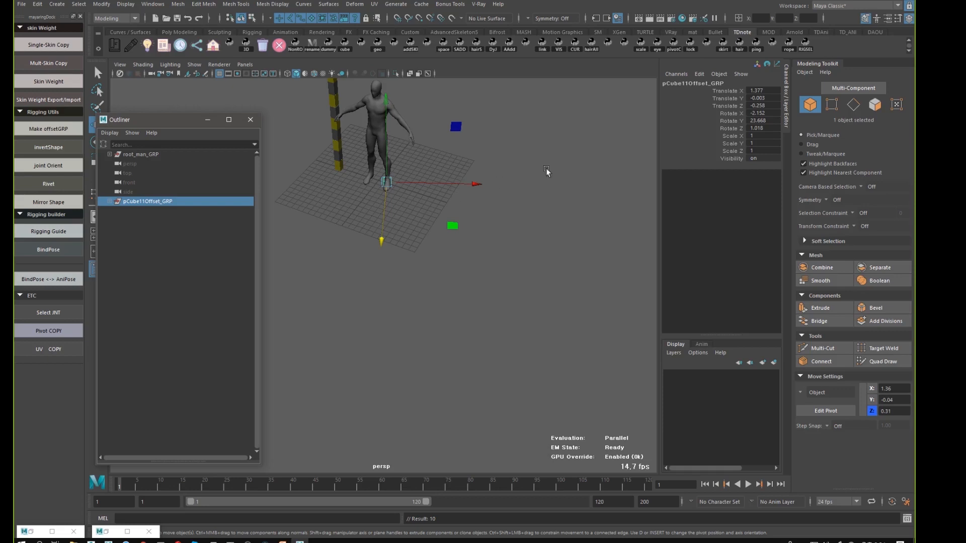
pyautogui.press('w')
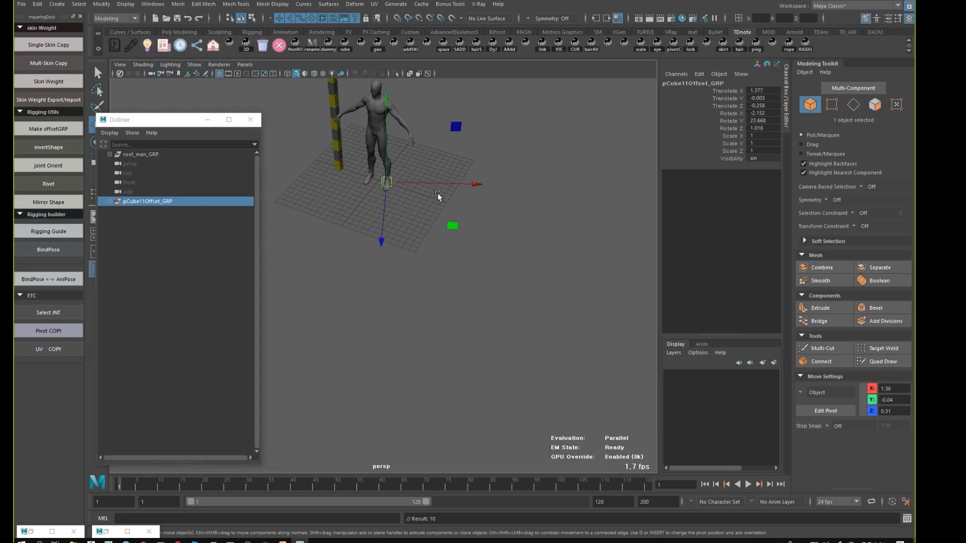
pyautogui.press('e')
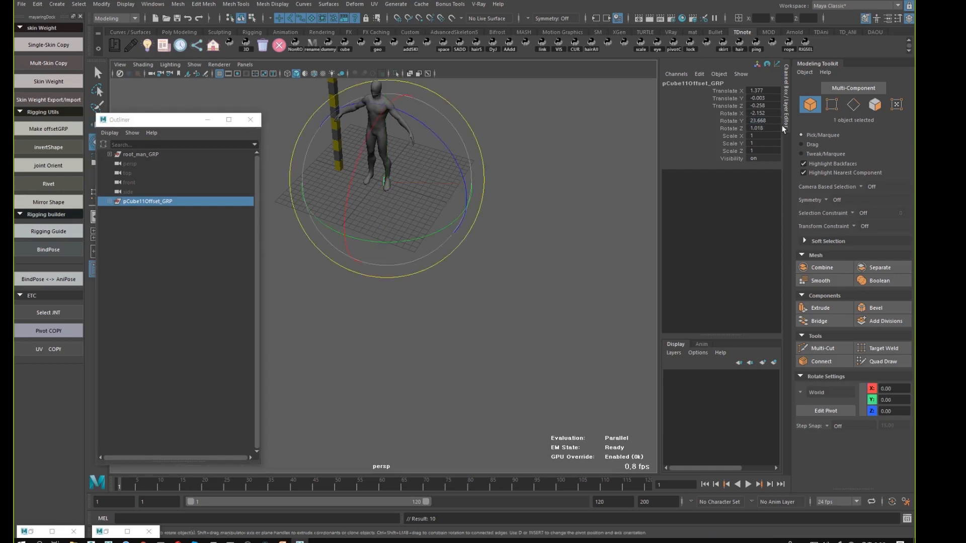
pyautogui.doubleClick(757, 121)
pyautogui.write('0')
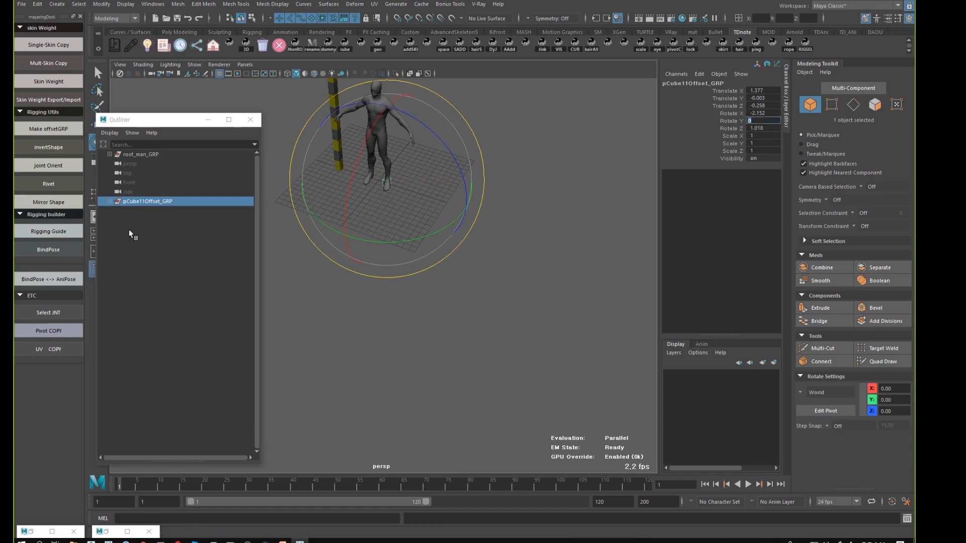
pyautogui.click(384, 288)
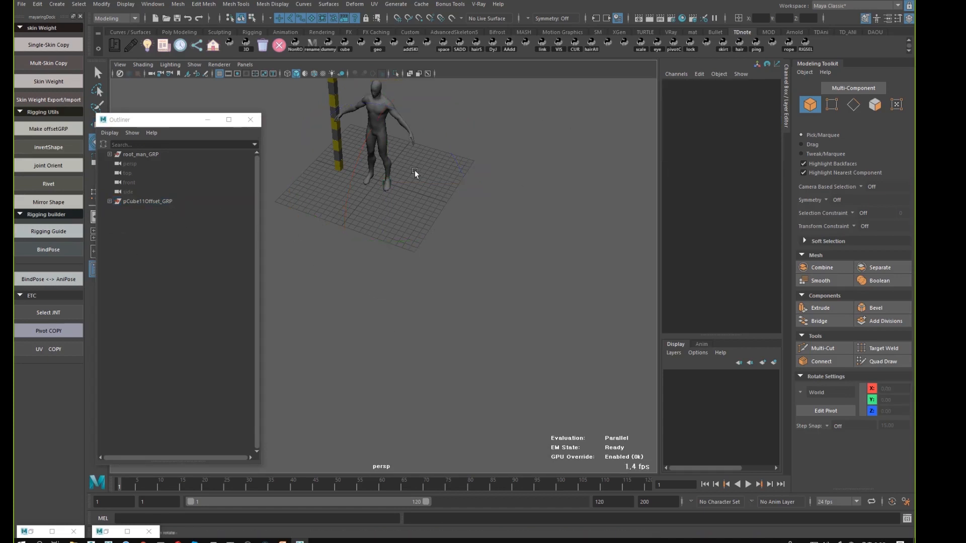
# Step: Shrink the Outliner and scrub the animation to frames 7 and 4 to check the cube's travel against the left foot
pyautogui.scroll(5, 406, 194)
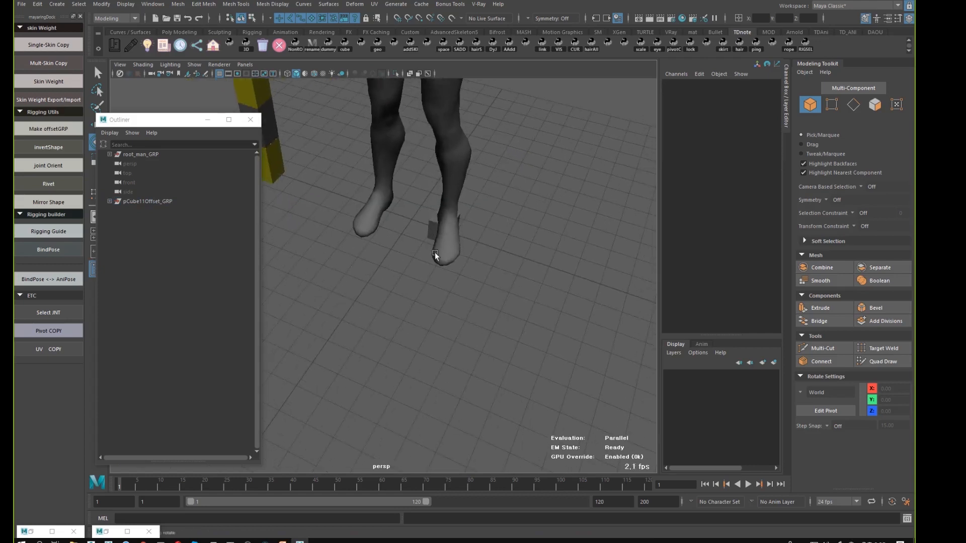
pyautogui.keyDown('alt'); pyautogui.moveTo(435, 252); pyautogui.dragTo(463, 227, button='middle'); pyautogui.keyUp('alt')
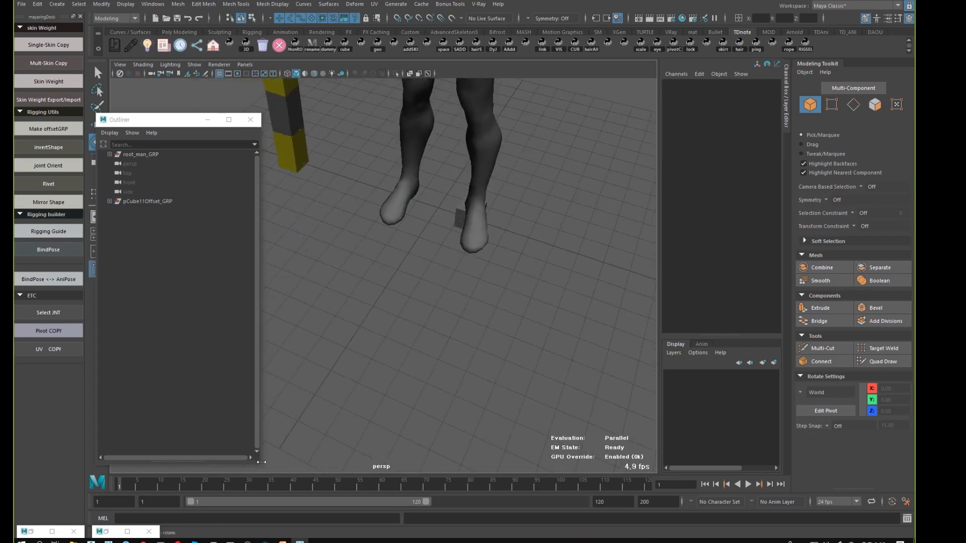
pyautogui.moveTo(257, 467); pyautogui.dragTo(219, 387)
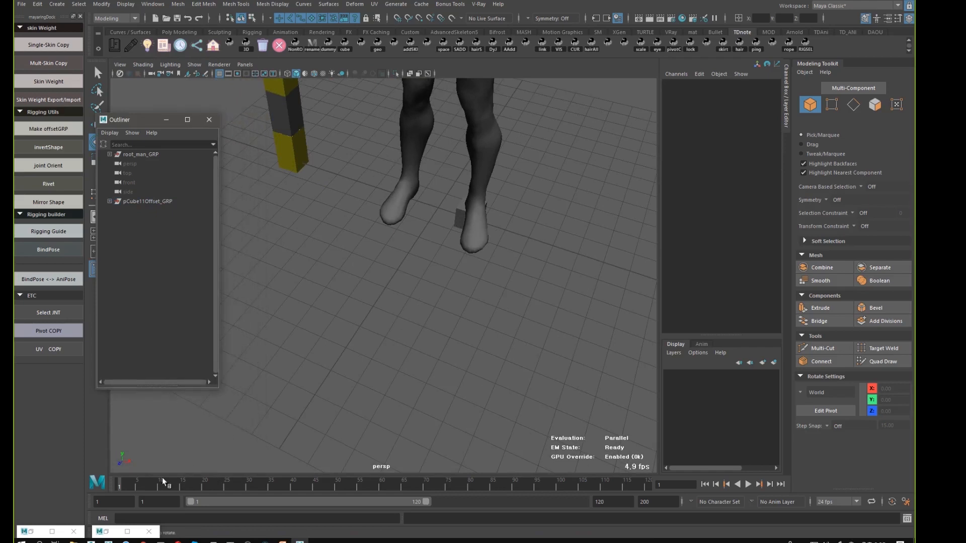
pyautogui.hotkey('alt', 'v')
pyautogui.click(147, 489)
pyautogui.keyDown('alt'); pyautogui.moveTo(301, 345); pyautogui.dragTo(230, 311, button='right'); pyautogui.keyUp('alt')
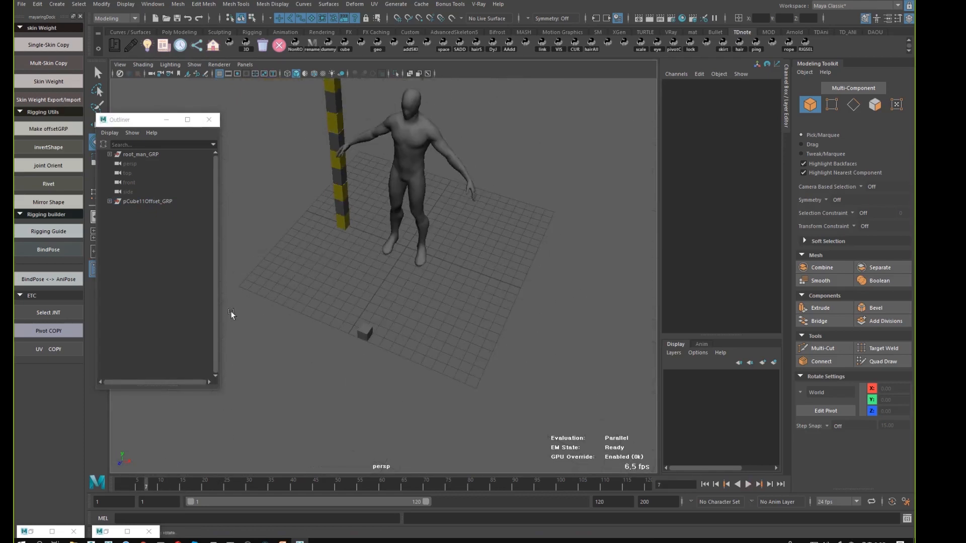
pyautogui.keyDown('alt'); pyautogui.moveTo(473, 307); pyautogui.dragTo(452, 299); pyautogui.keyUp('alt')
pyautogui.moveTo(146, 487)
pyautogui.mouseDown()
pyautogui.moveTo(168, 485)
pyautogui.moveTo(123, 487)
pyautogui.moveTo(133, 485)
pyautogui.mouseUp()
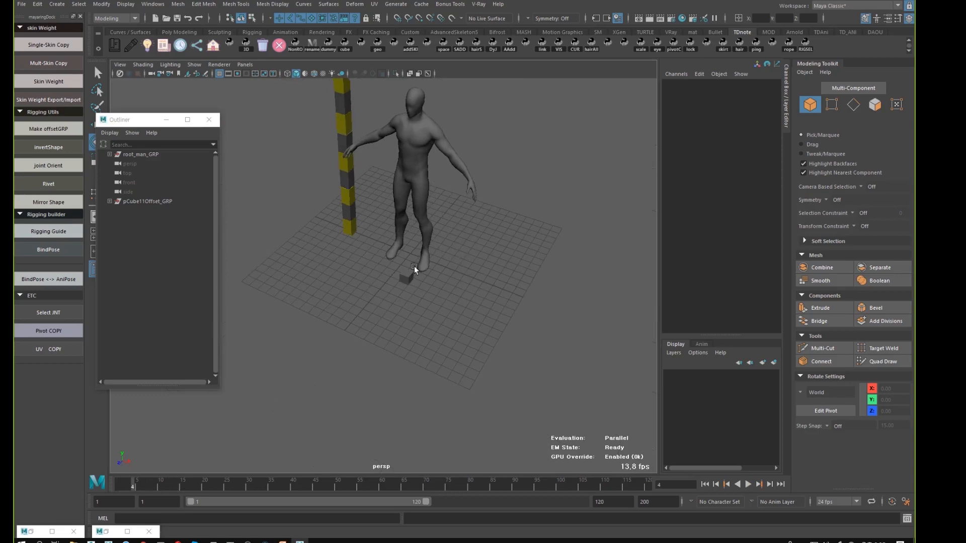
# Step: Examine the cube's direction against the character's feet, legs and arms from several angles, and minimize the Outliner
pyautogui.keyDown('alt'); pyautogui.moveTo(410, 266); pyautogui.dragTo(596, 227, button='right'); pyautogui.keyUp('alt')
pyautogui.keyDown('alt'); pyautogui.moveTo(491, 285); pyautogui.dragTo(474, 364, button='middle'); pyautogui.keyUp('alt')
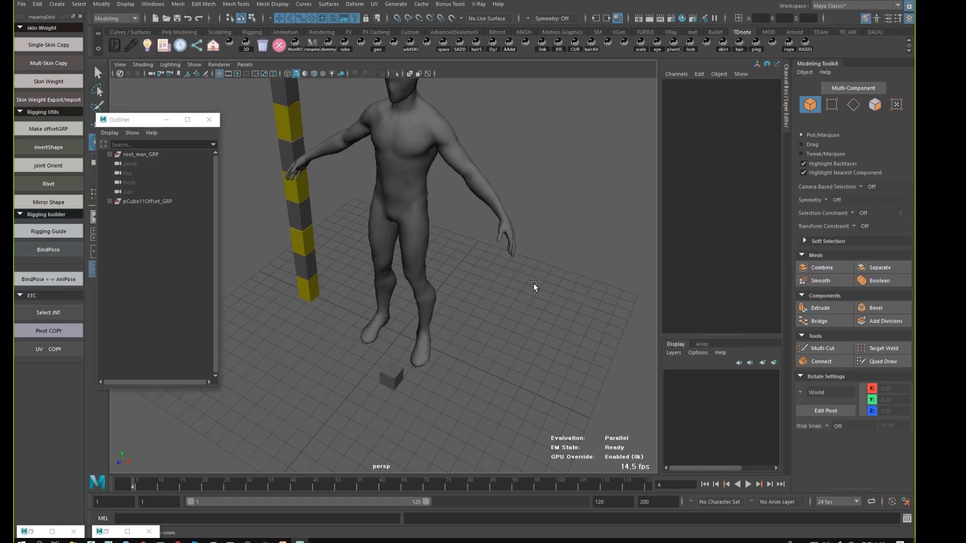
pyautogui.keyDown('alt'); pyautogui.moveTo(533, 247); pyautogui.dragTo(526, 316); pyautogui.keyUp('alt')
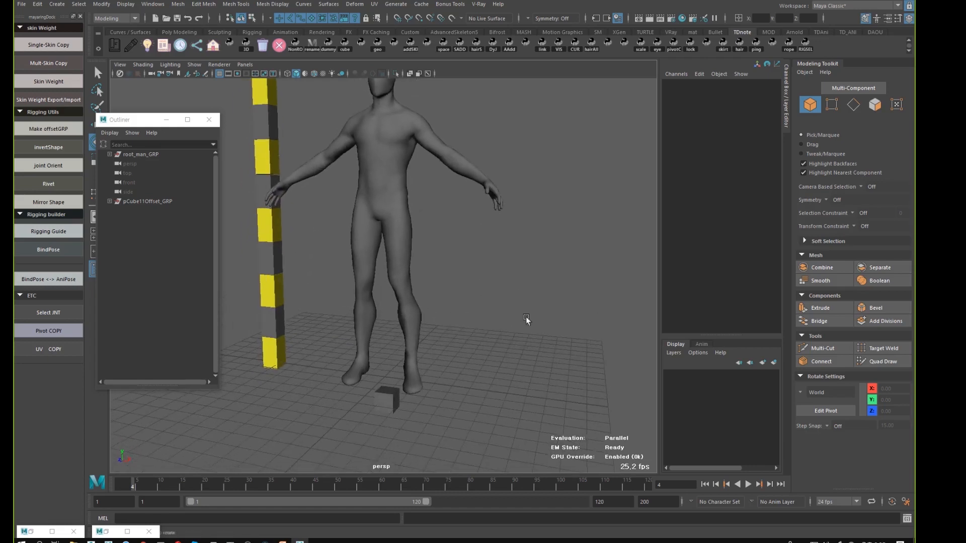
pyautogui.keyDown('alt'); pyautogui.moveTo(426, 391); pyautogui.dragTo(443, 312); pyautogui.keyUp('alt')
pyautogui.keyDown('alt'); pyautogui.moveTo(430, 357); pyautogui.dragTo(382, 200); pyautogui.keyUp('alt')
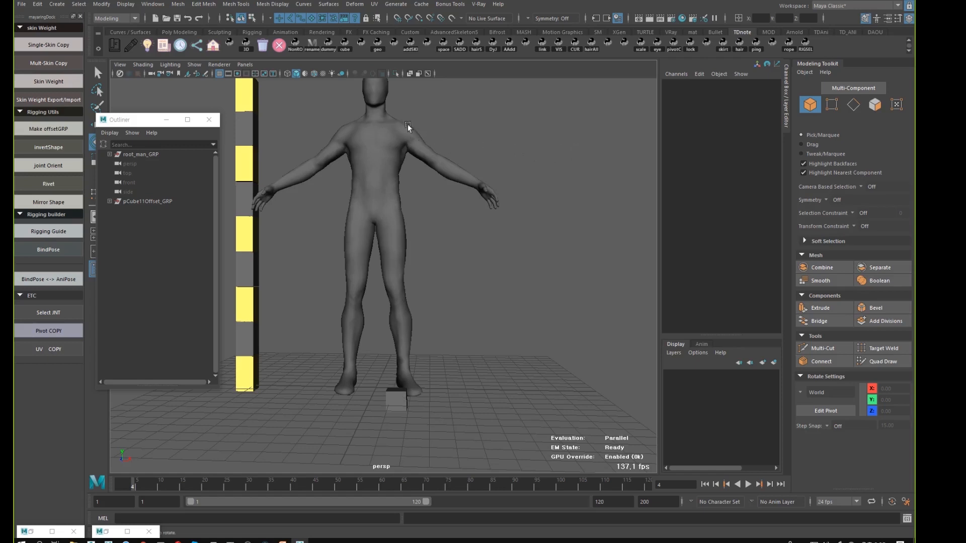
pyautogui.keyDown('alt'); pyautogui.moveTo(517, 205); pyautogui.dragTo(493, 197); pyautogui.keyUp('alt')
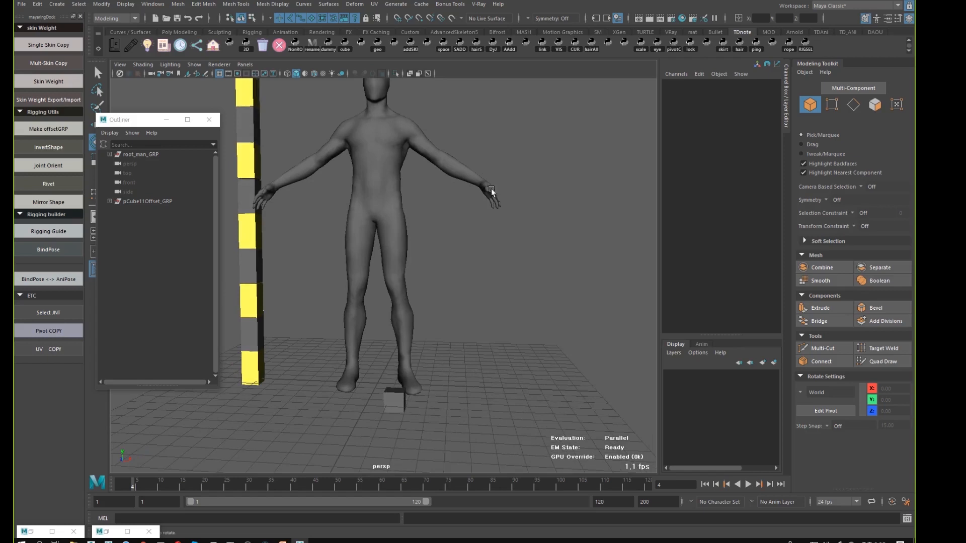
pyautogui.keyDown('alt'); pyautogui.moveTo(508, 199); pyautogui.dragTo(509, 195); pyautogui.keyUp('alt')
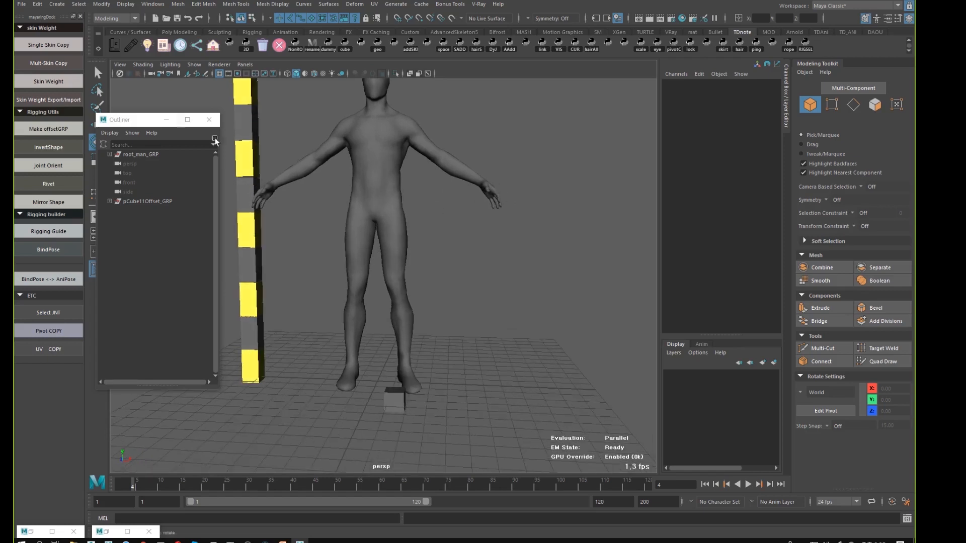
pyautogui.click(166, 119)
pyautogui.keyDown('alt'); pyautogui.moveTo(559, 275); pyautogui.dragTo(497, 280, button='right'); pyautogui.keyUp('alt')
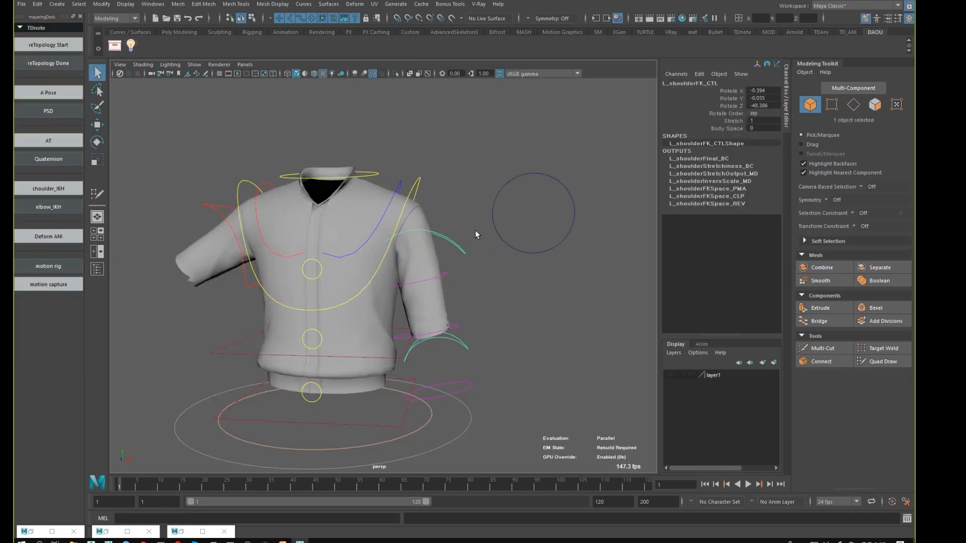
# Step: In the shirt rig scene, rotate the left shoulder FK control to about -52.5 in Z and set BlendCTL's Blend to 0
pyautogui.press('e')
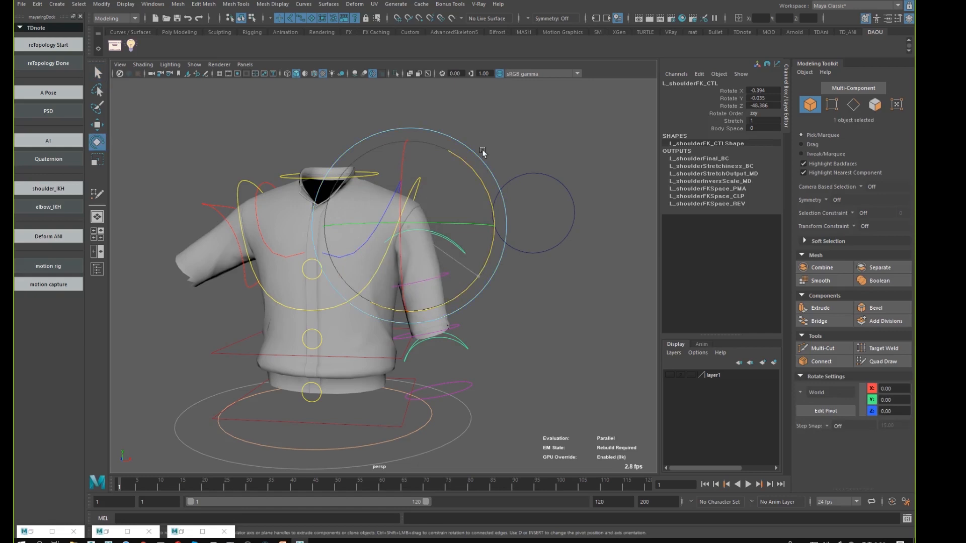
pyautogui.moveTo(426, 112); pyautogui.dragTo(354, 170)
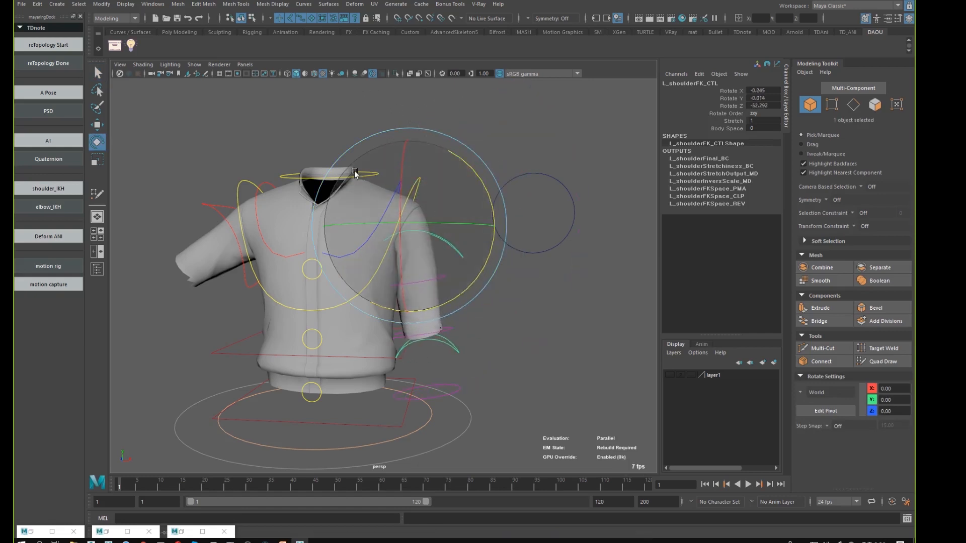
pyautogui.moveTo(567, 280); pyautogui.dragTo(556, 221)
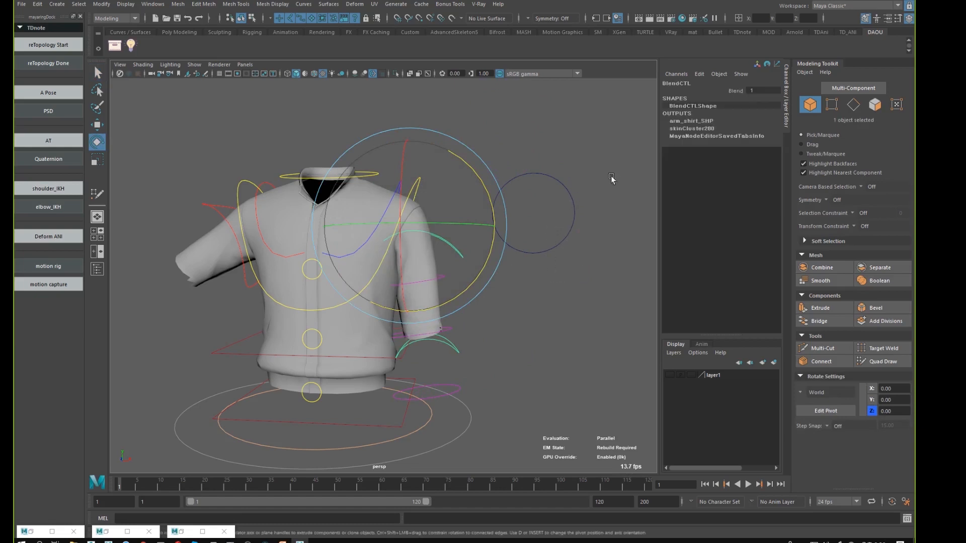
pyautogui.click(740, 91)
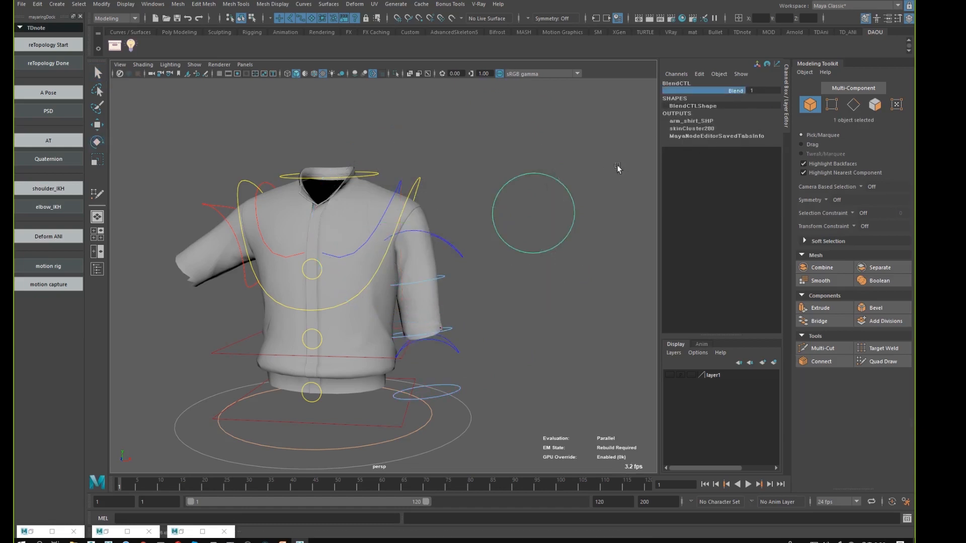
pyautogui.moveTo(618, 168); pyautogui.dragTo(479, 184, button='middle')
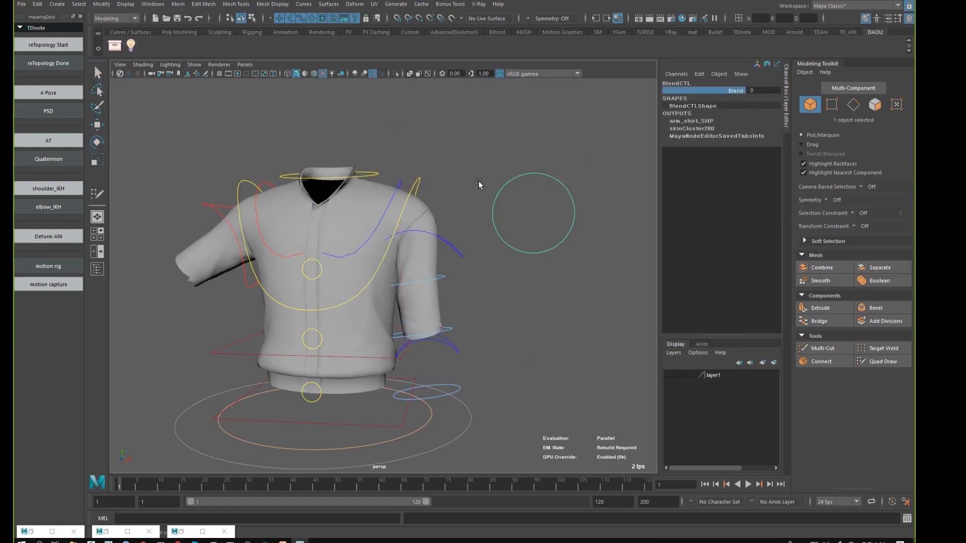
# Step: Swing the left shoulder FK control with the Rotate tool, leaving Rotate Z at about -51.5, and deselect it
pyautogui.click(458, 254)
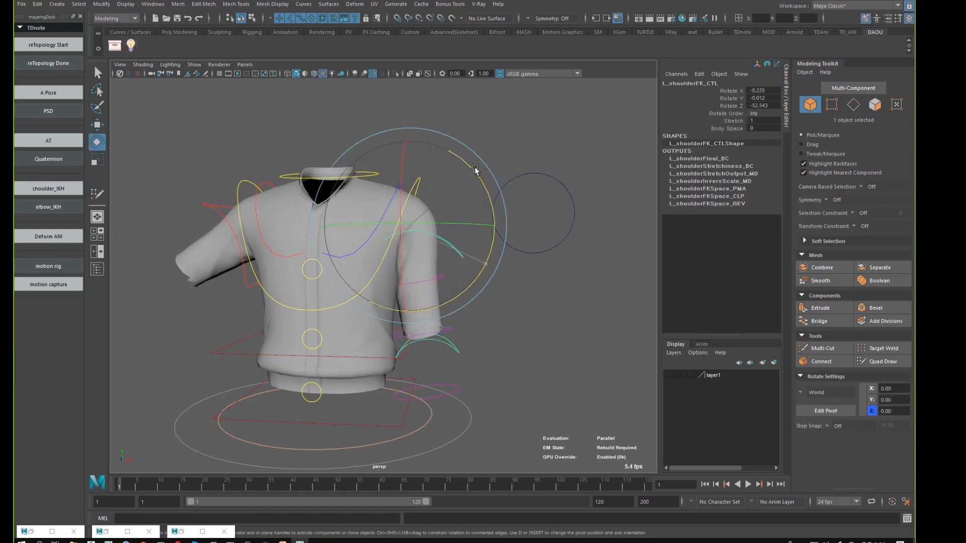
pyautogui.moveTo(480, 184); pyautogui.dragTo(352, 325)
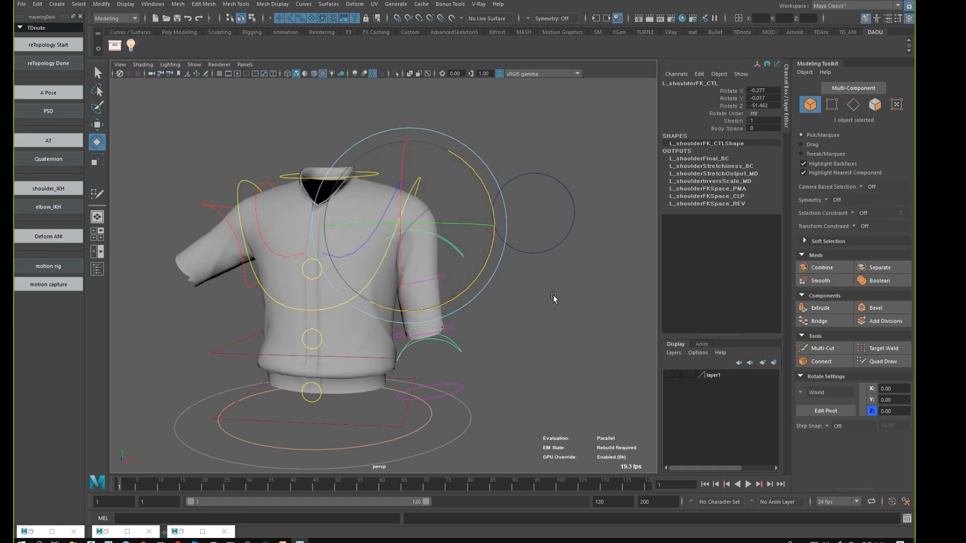
pyautogui.click(505, 263)
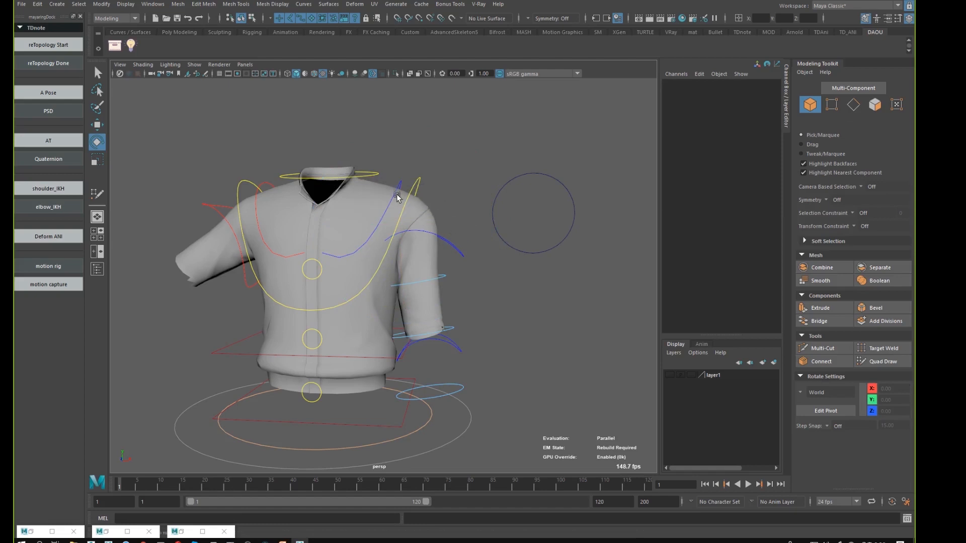
# Step: Set the Blend attribute of BlendCTL to 1
pyautogui.click(575, 213)
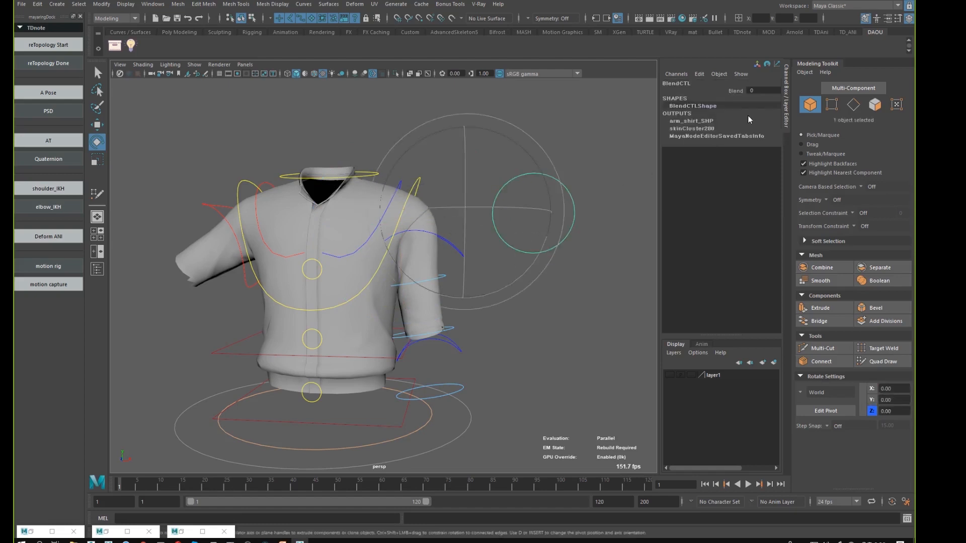
pyautogui.click(730, 90)
pyautogui.moveTo(506, 175); pyautogui.dragTo(584, 157, button='middle')
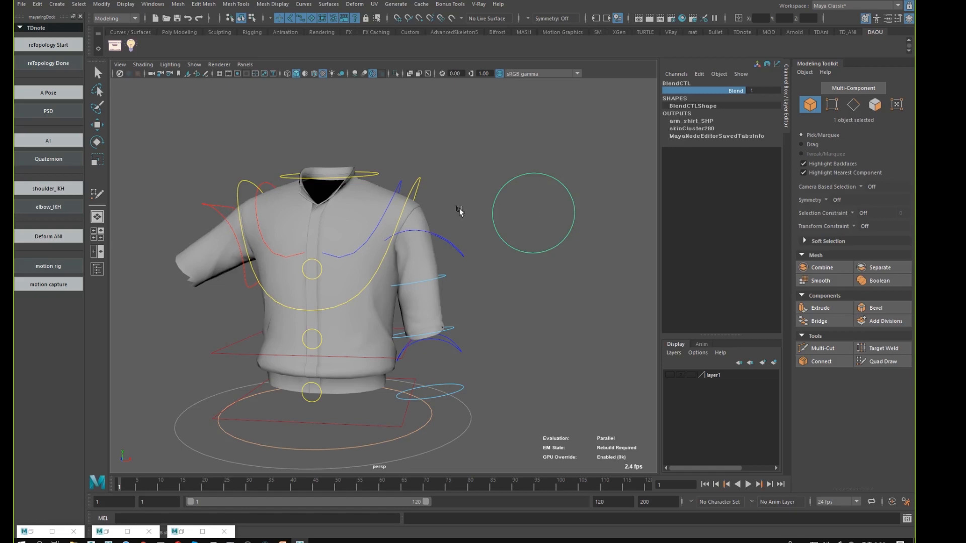
# Step: Examine the shirt's left shoulder and sleeve shape up close and from several angles
pyautogui.keyDown('alt'); pyautogui.moveTo(535, 217); pyautogui.dragTo(497, 206, button='middle'); pyautogui.keyUp('alt')
pyautogui.keyDown('alt'); pyautogui.moveTo(448, 219); pyautogui.dragTo(338, 191, button='right'); pyautogui.keyUp('alt')
pyautogui.keyDown('alt'); pyautogui.moveTo(466, 217); pyautogui.dragTo(466, 202); pyautogui.keyUp('alt')
pyautogui.keyDown('alt'); pyautogui.moveTo(466, 202); pyautogui.dragTo(513, 190, button='right'); pyautogui.keyUp('alt')
pyautogui.keyDown('alt'); pyautogui.moveTo(513, 190); pyautogui.dragTo(498, 217); pyautogui.keyUp('alt')
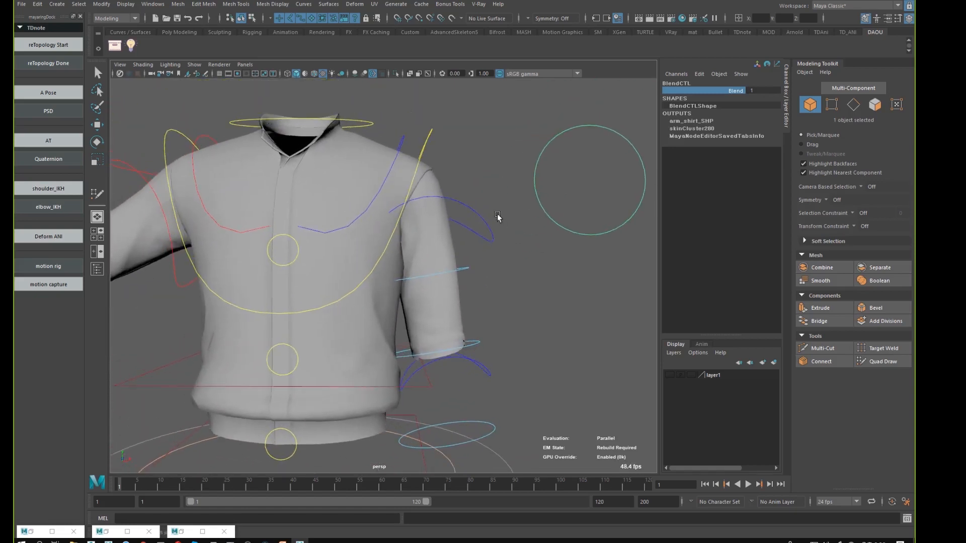
pyautogui.keyDown('alt'); pyautogui.moveTo(541, 241); pyautogui.dragTo(453, 227, button='right'); pyautogui.keyUp('alt')
pyautogui.keyDown('alt'); pyautogui.moveTo(512, 233); pyautogui.dragTo(490, 227, button='middle'); pyautogui.keyUp('alt')
pyautogui.keyDown('alt'); pyautogui.moveTo(489, 227); pyautogui.dragTo(596, 214, button='right'); pyautogui.keyUp('alt')
pyautogui.keyDown('alt'); pyautogui.moveTo(548, 221); pyautogui.dragTo(543, 217, button='middle'); pyautogui.keyUp('alt')
pyautogui.keyDown('alt'); pyautogui.moveTo(543, 217); pyautogui.dragTo(485, 207, button='right'); pyautogui.keyUp('alt')
pyautogui.keyDown('alt'); pyautogui.moveTo(452, 212); pyautogui.dragTo(458, 219, button='middle'); pyautogui.keyUp('alt')
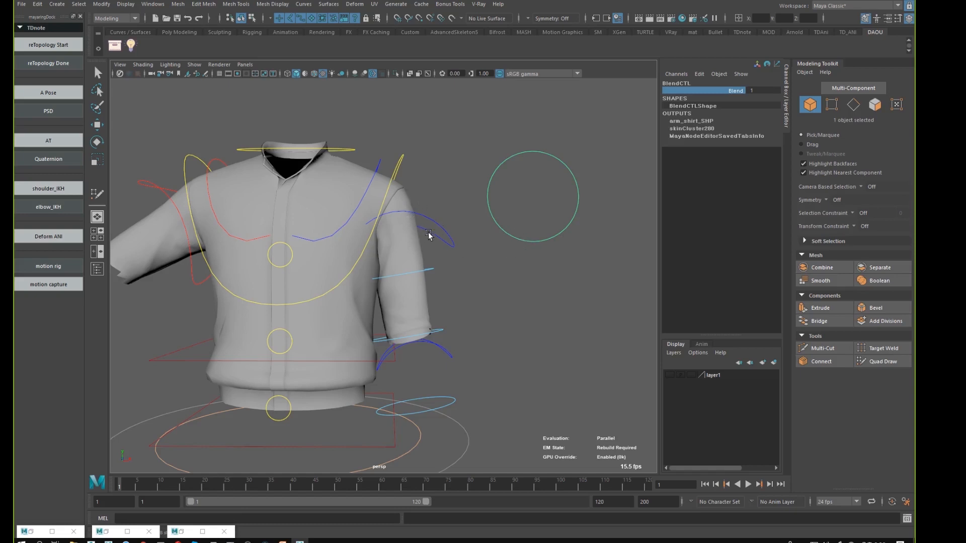
pyautogui.keyDown('alt'); pyautogui.moveTo(482, 255); pyautogui.dragTo(468, 229); pyautogui.keyUp('alt')
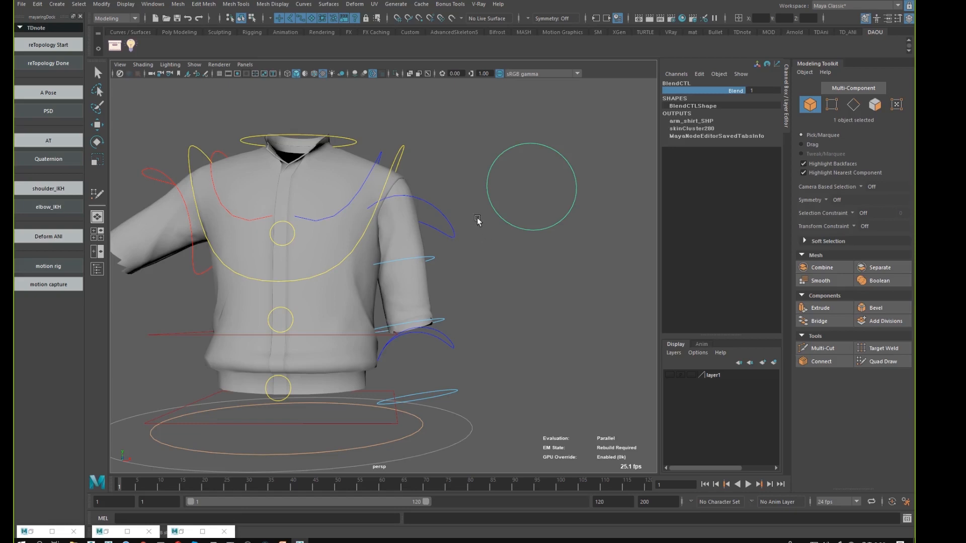
pyautogui.moveTo(493, 240)
pyautogui.keyDown('alt'); pyautogui.mouseDown()
pyautogui.moveTo(500, 248)
pyautogui.moveTo(473, 240)
pyautogui.moveTo(481, 229)
pyautogui.mouseUp(); pyautogui.keyUp('alt')
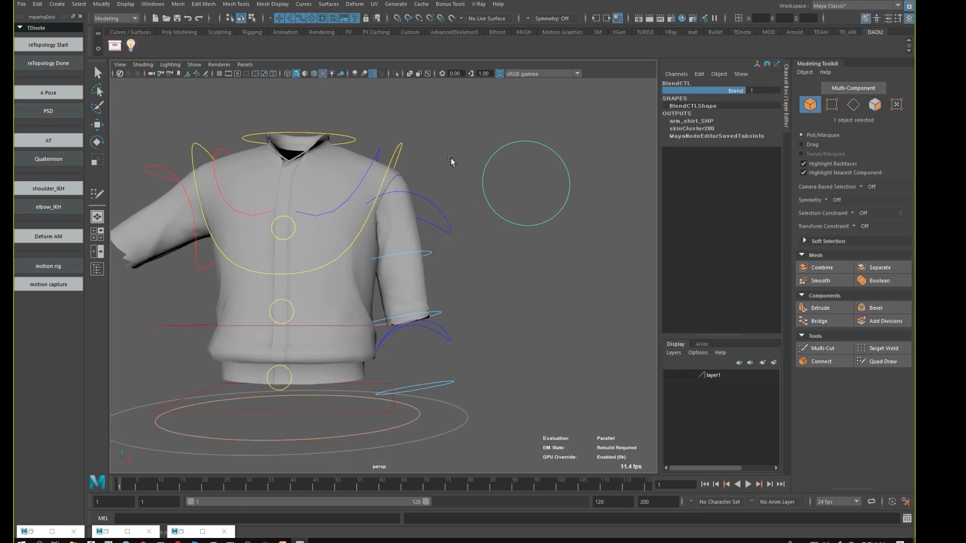
# Step: Rotate the left shoulder FK control to swing the sleeve forward, ending near X 39.7, Y -95.4, Z -15.2
pyautogui.click(485, 272)
pyautogui.press('e')
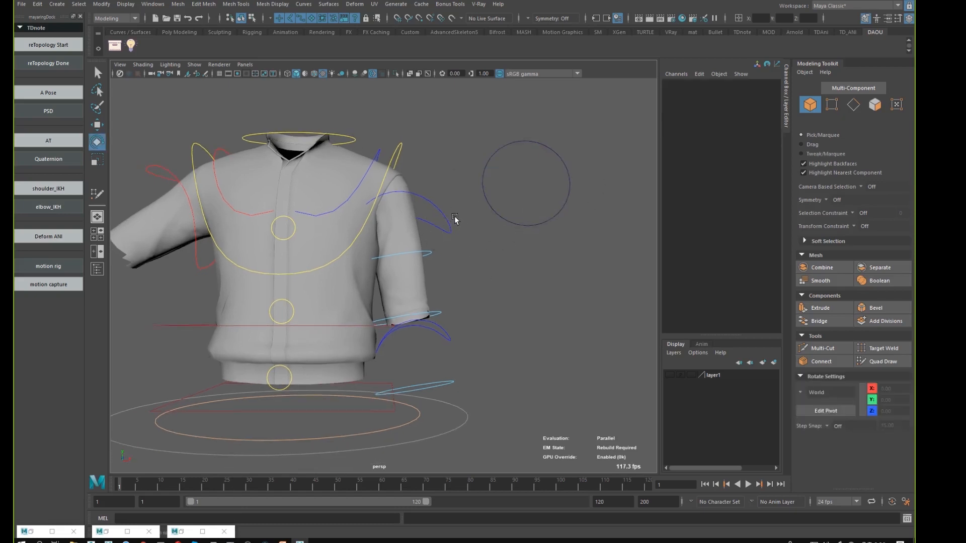
pyautogui.click(448, 221)
pyautogui.keyDown('alt'); pyautogui.moveTo(500, 261); pyautogui.dragTo(427, 258); pyautogui.keyUp('alt')
pyautogui.moveTo(401, 187); pyautogui.dragTo(408, 255)
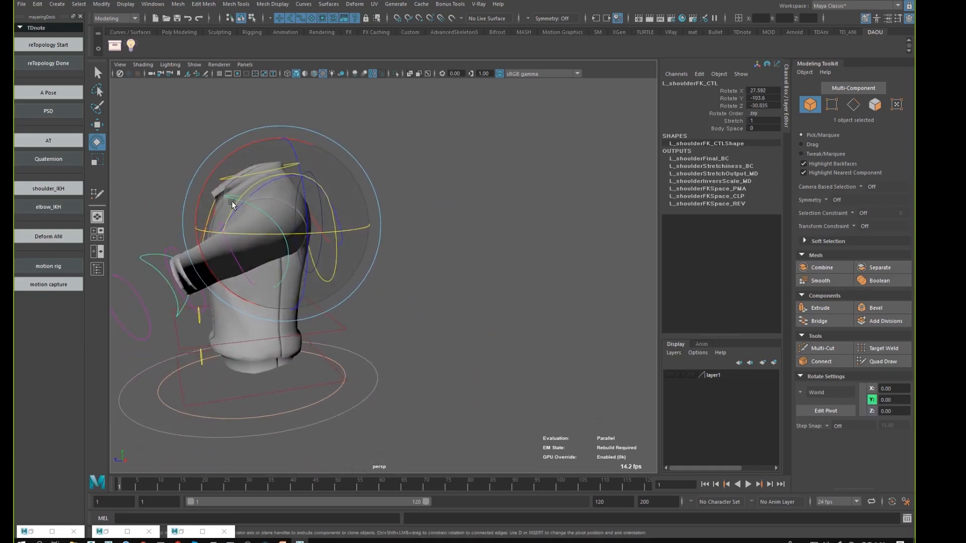
pyautogui.moveTo(232, 203); pyautogui.dragTo(371, 289)
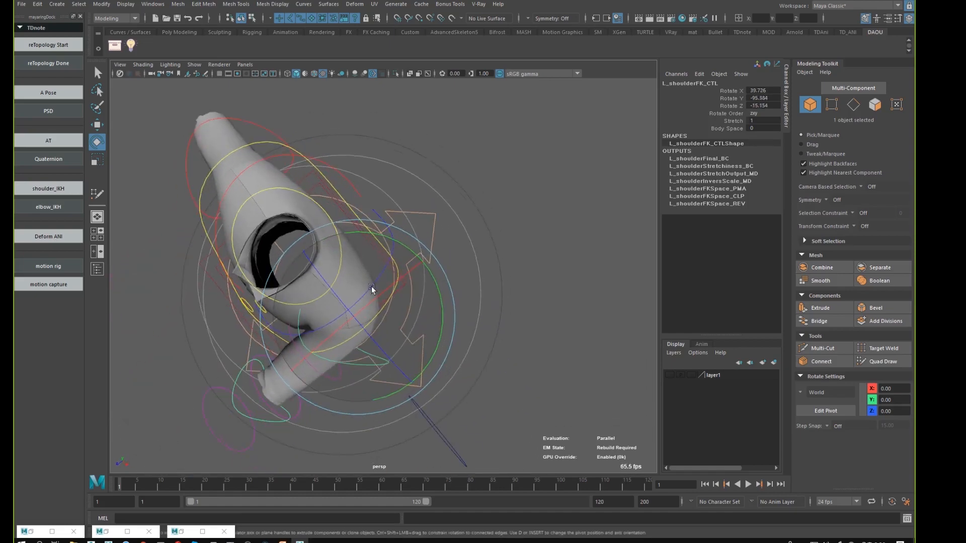
pyautogui.keyDown('alt'); pyautogui.moveTo(349, 351); pyautogui.dragTo(533, 323); pyautogui.keyUp('alt')
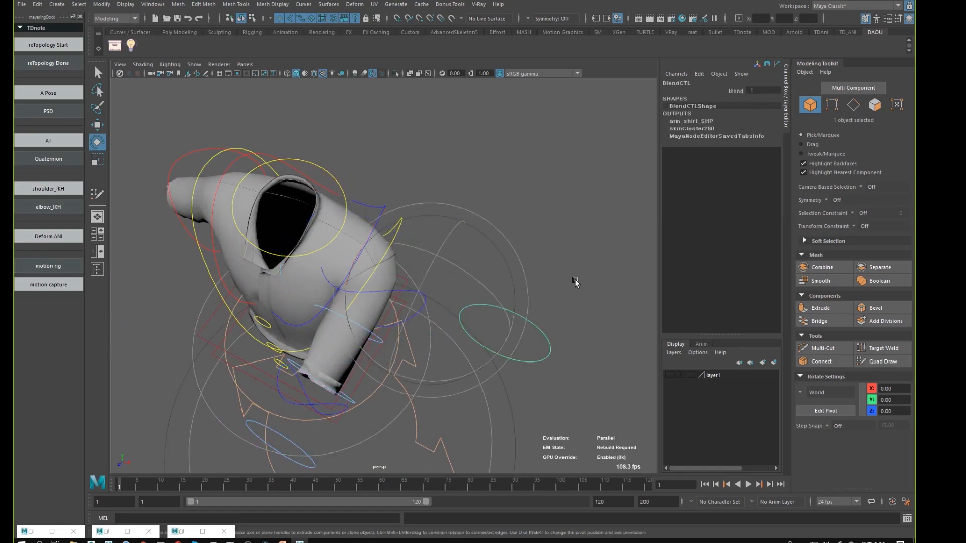
# Step: Scrub BlendCTL's Blend between 0 and 1 to compare the forward-swung left shoulder from several angles, leaving it at 1
pyautogui.click(738, 94)
pyautogui.moveTo(545, 196); pyautogui.dragTo(470, 203, button='middle')
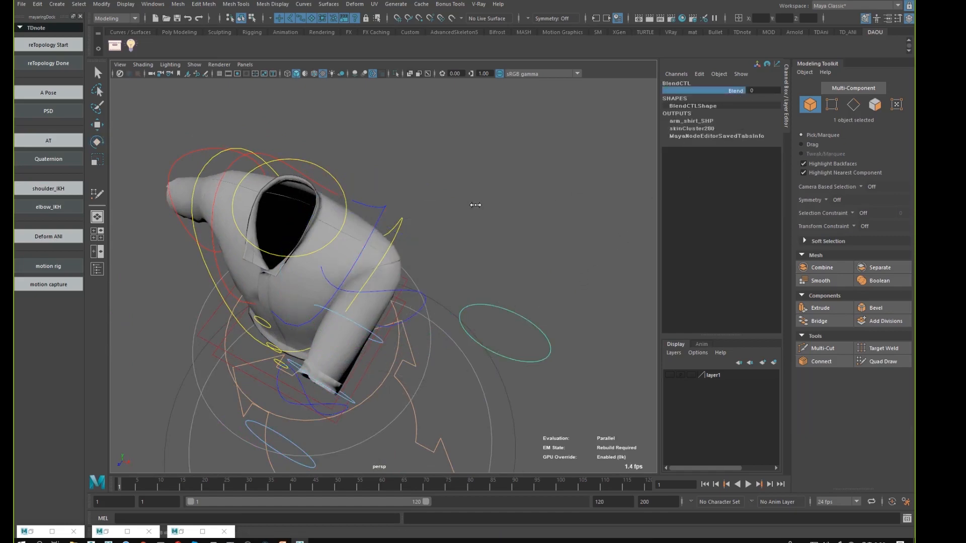
pyautogui.keyDown('alt'); pyautogui.moveTo(470, 203); pyautogui.dragTo(539, 230); pyautogui.keyUp('alt')
pyautogui.moveTo(499, 237); pyautogui.dragTo(375, 278, button='middle')
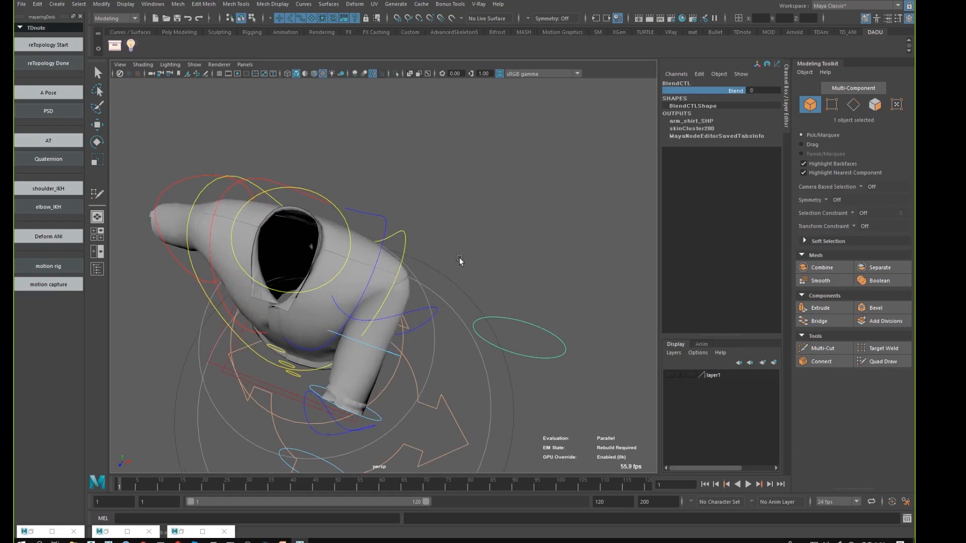
pyautogui.moveTo(460, 260)
pyautogui.keyDown('alt'); pyautogui.mouseDown()
pyautogui.moveTo(515, 244)
pyautogui.moveTo(466, 255)
pyautogui.mouseUp(); pyautogui.keyUp('alt')
pyautogui.moveTo(504, 243); pyautogui.dragTo(418, 258, button='middle')
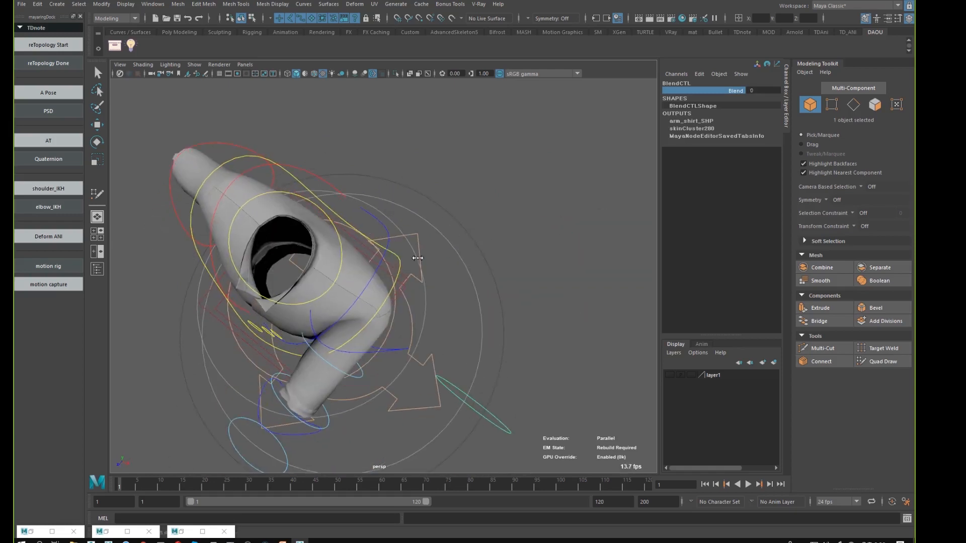
pyautogui.moveTo(500, 246); pyautogui.dragTo(571, 244, button='middle')
pyautogui.keyDown('alt'); pyautogui.moveTo(572, 244); pyautogui.dragTo(515, 238); pyautogui.keyUp('alt')
# Step: Swing the left shoulder FK control backward to about X -18.4, Y 78, Z -8.7 and deselect it
pyautogui.click(462, 169)
pyautogui.press('e')
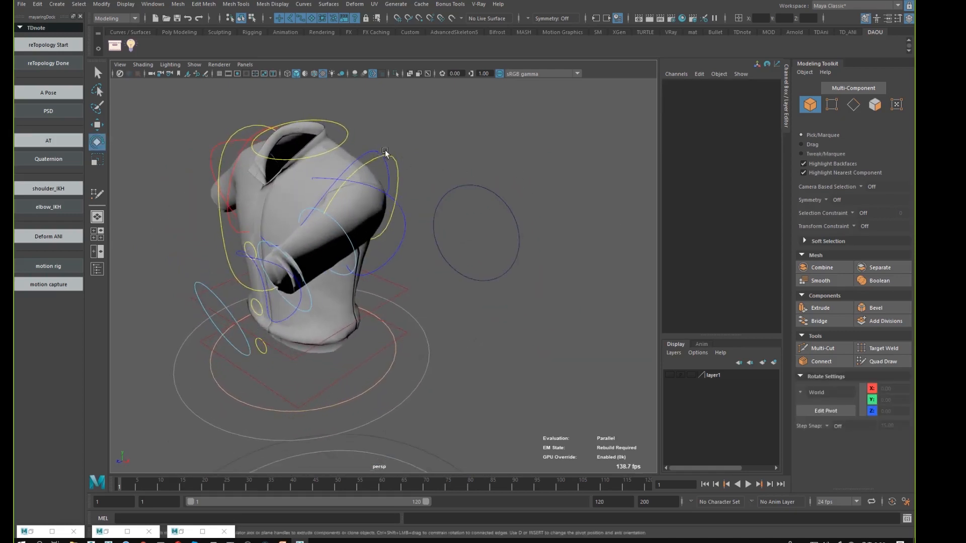
pyautogui.click(398, 202)
pyautogui.click(501, 141)
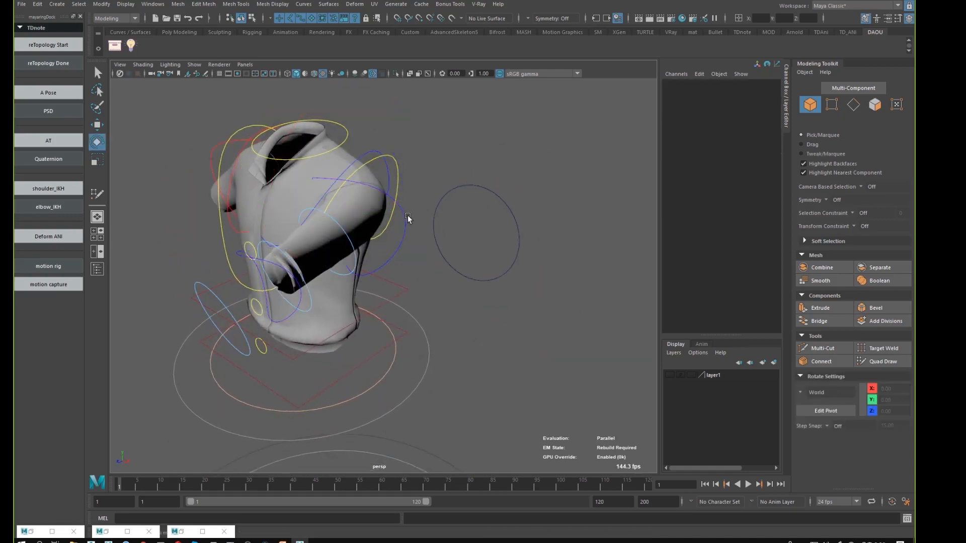
pyautogui.click(406, 218)
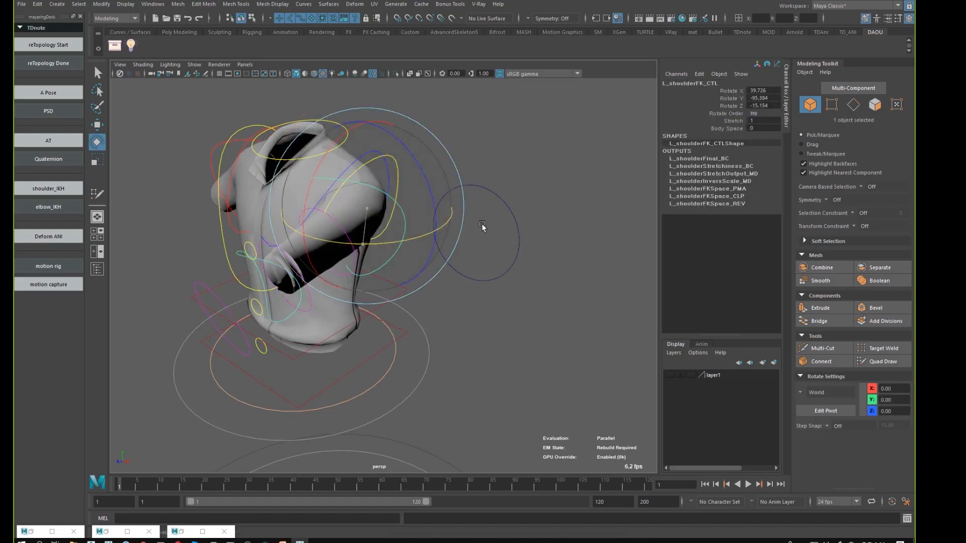
pyautogui.moveTo(408, 237); pyautogui.dragTo(534, 254)
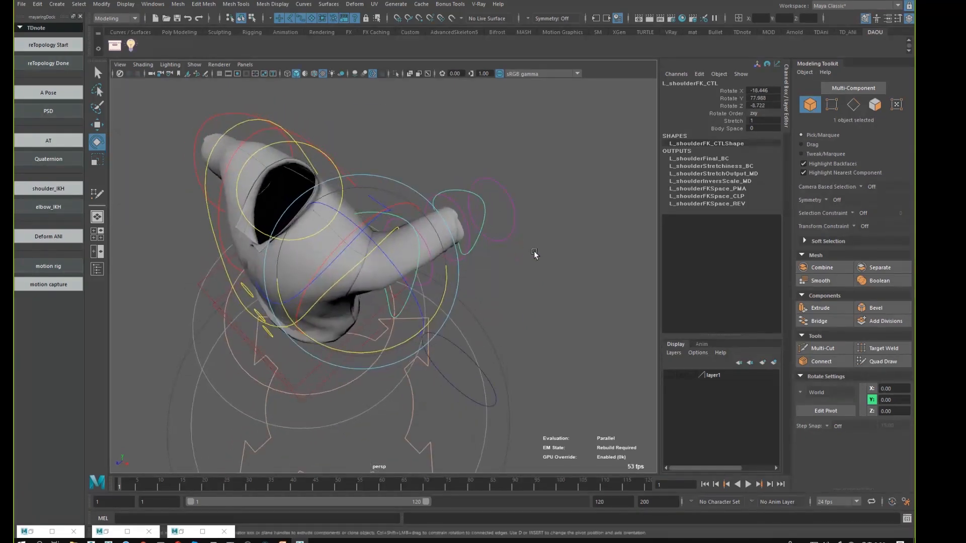
pyautogui.click(487, 353)
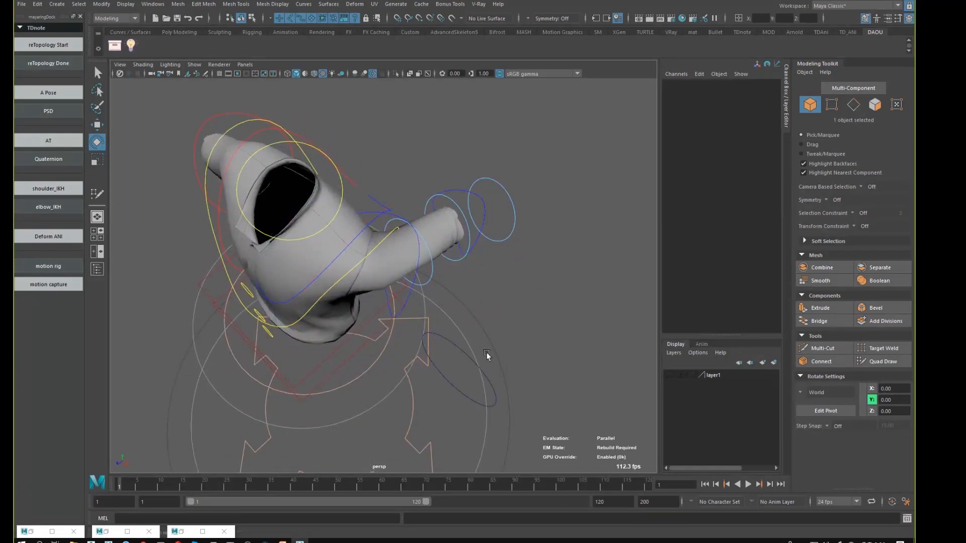
# Step: Set BlendCTL's Blend to 0 and inspect the backward-swung left shoulder from several angles
pyautogui.click(456, 345)
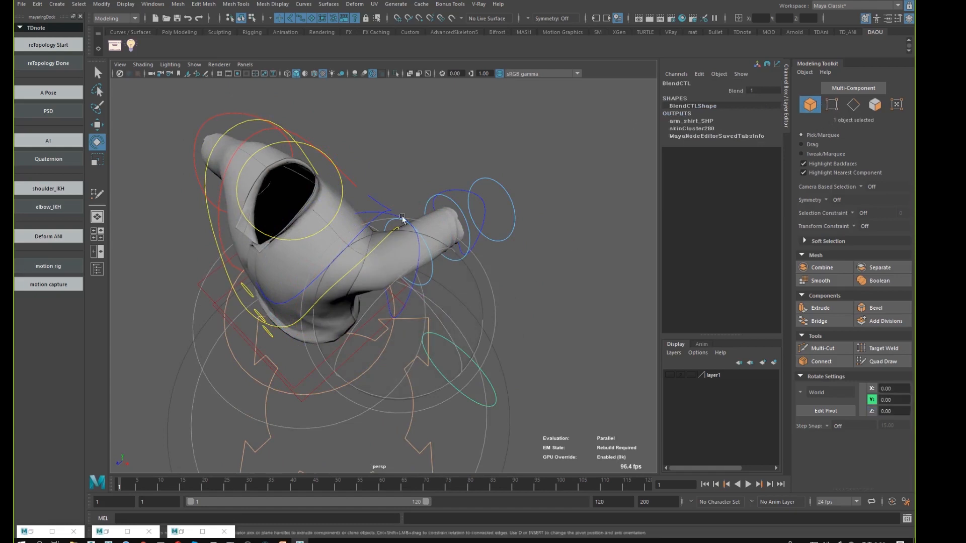
pyautogui.click(736, 92)
pyautogui.moveTo(524, 204); pyautogui.dragTo(446, 202, button='middle')
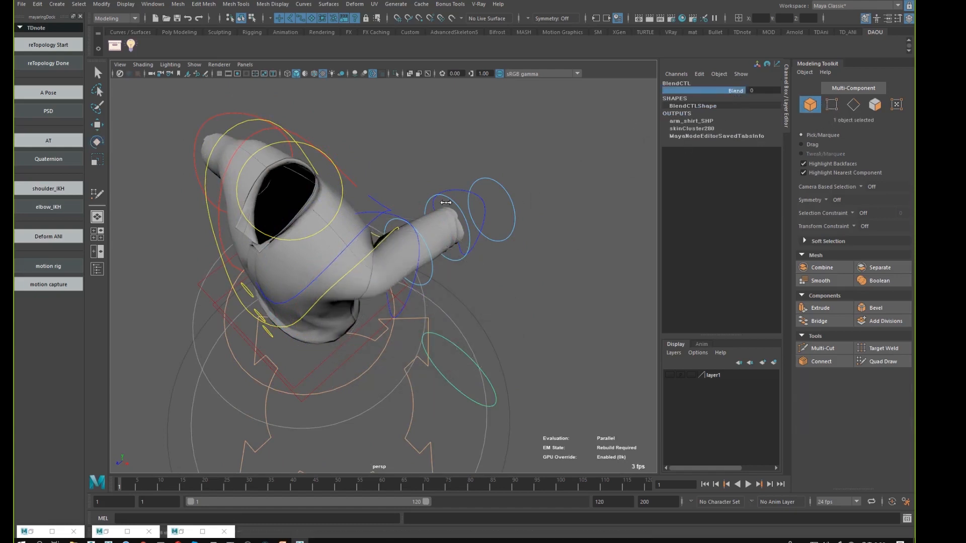
pyautogui.keyDown('alt'); pyautogui.moveTo(472, 222); pyautogui.dragTo(496, 187); pyautogui.keyUp('alt')
pyautogui.keyDown('alt'); pyautogui.moveTo(392, 114); pyautogui.dragTo(369, 110); pyautogui.keyUp('alt')
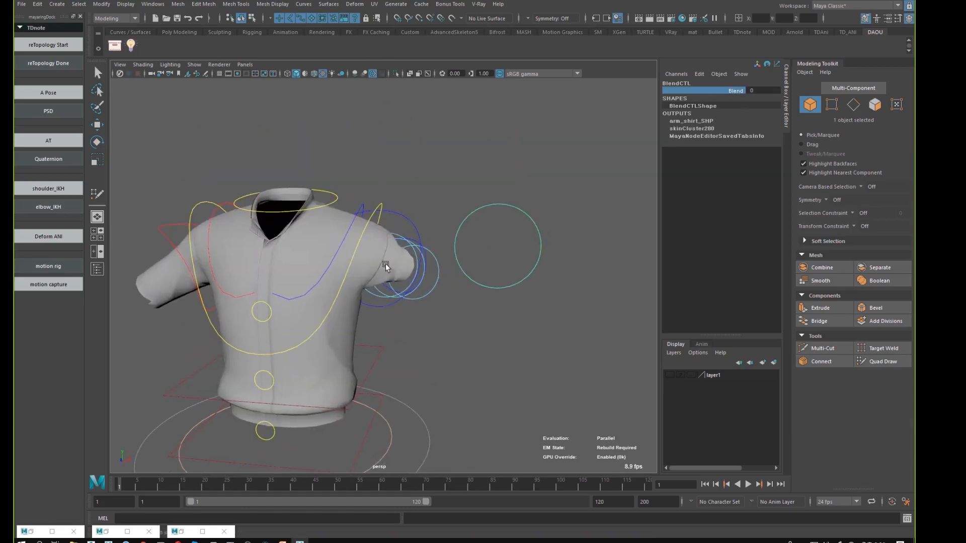
pyautogui.keyDown('alt'); pyautogui.moveTo(465, 257); pyautogui.dragTo(356, 286); pyautogui.keyUp('alt')
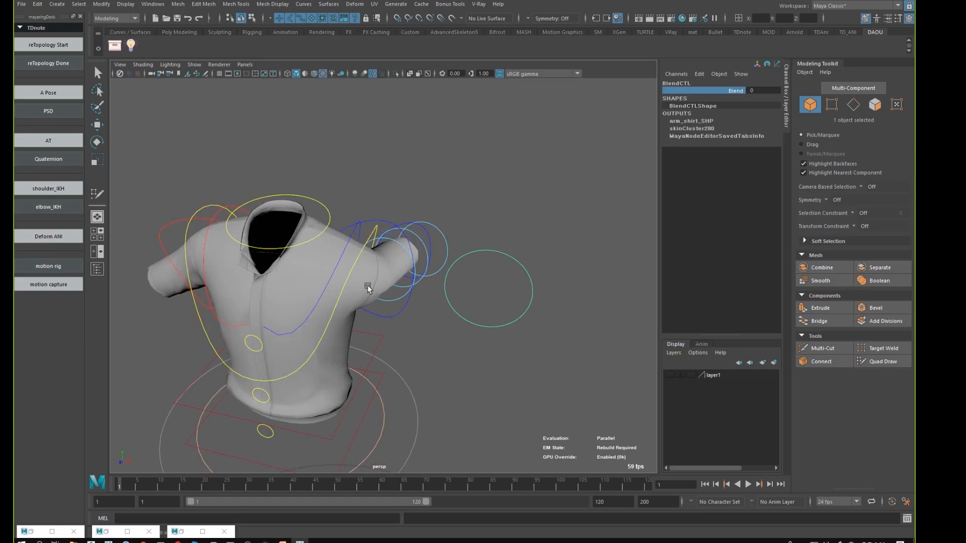
pyautogui.keyDown('alt'); pyautogui.moveTo(468, 248); pyautogui.dragTo(394, 251); pyautogui.keyUp('alt')
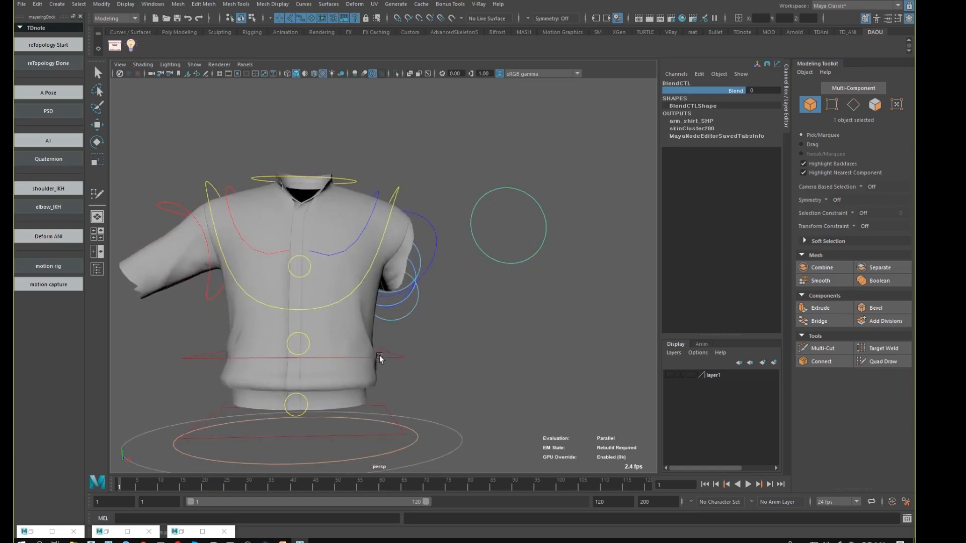
pyautogui.keyDown('alt'); pyautogui.moveTo(379, 355); pyautogui.dragTo(606, 201); pyautogui.keyUp('alt')
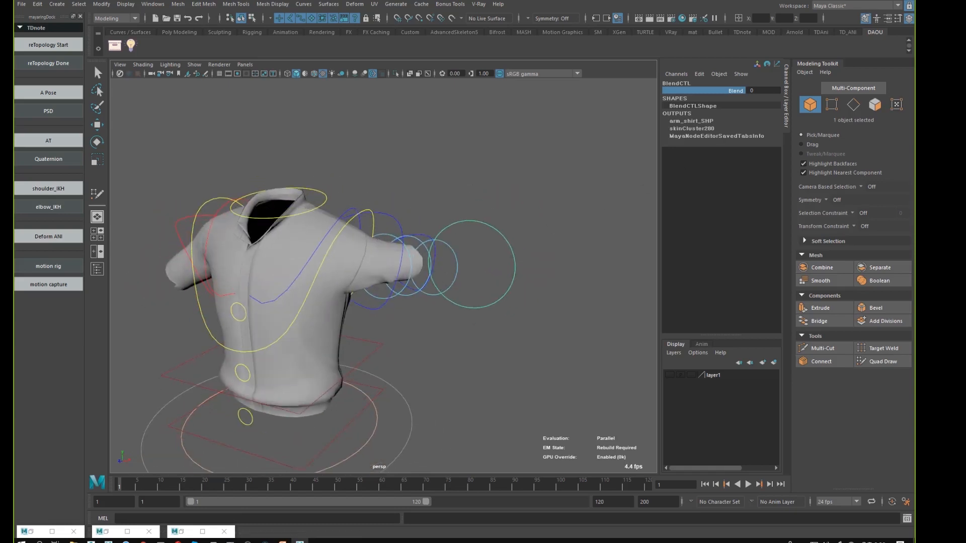
# Step: Annotate the left shoulder with four yellow arrows pointing up, forward, backward and down
pyautogui.moveTo(358, 240)
pyautogui.mouseDown()
pyautogui.moveTo(373, 146)
pyautogui.moveTo(392, 160)
pyautogui.mouseUp()
pyautogui.moveTo(343, 173); pyautogui.dragTo(364, 142)
pyautogui.moveTo(359, 246); pyautogui.dragTo(250, 299)
pyautogui.moveTo(273, 271); pyautogui.dragTo(317, 299)
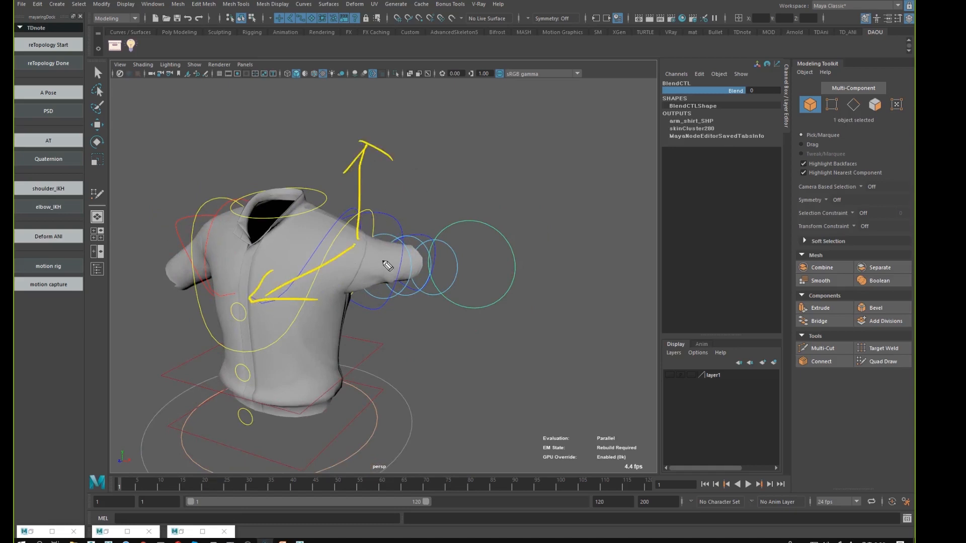
pyautogui.moveTo(368, 246); pyautogui.dragTo(464, 210)
pyautogui.moveTo(432, 206)
pyautogui.mouseDown()
pyautogui.moveTo(467, 213)
pyautogui.moveTo(393, 230)
pyautogui.moveTo(366, 367)
pyautogui.mouseUp()
pyautogui.moveTo(380, 330); pyautogui.dragTo(366, 371)
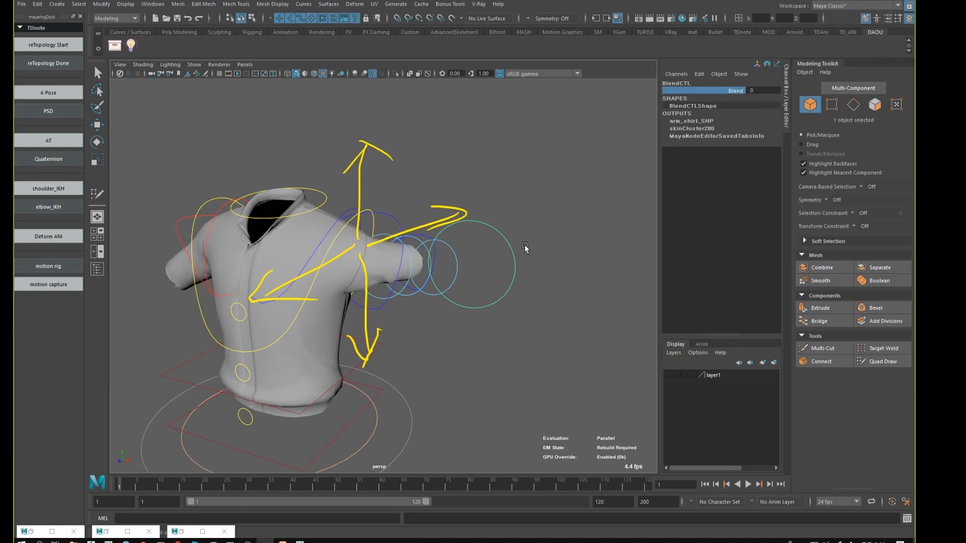
# Step: Swing the left shoulder FK control about the Y, X and Z axes to about X -158, Y 7.1, Z -77.6, and deselect it
pyautogui.click(392, 300)
pyautogui.press('e')
pyautogui.keyDown('alt'); pyautogui.moveTo(461, 305); pyautogui.dragTo(450, 288); pyautogui.keyUp('alt')
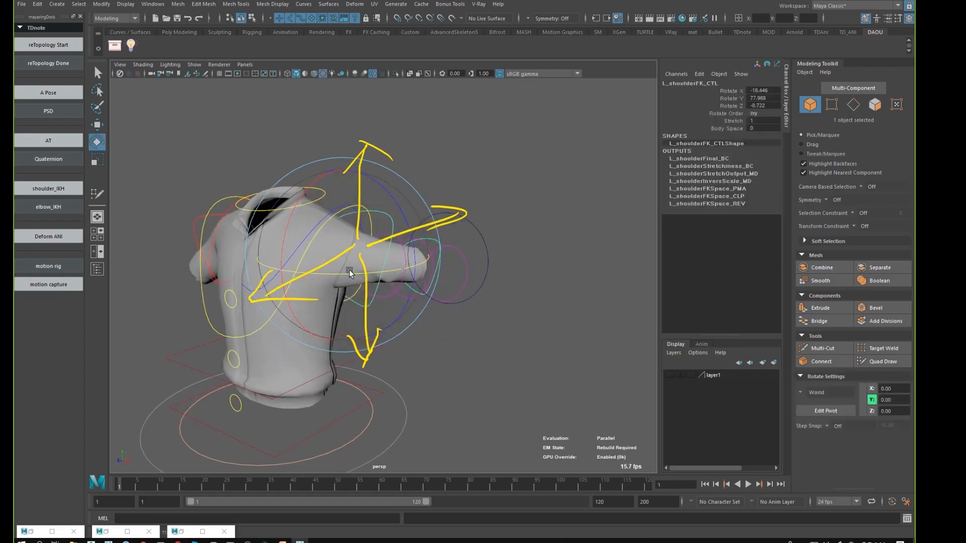
pyautogui.moveTo(351, 269); pyautogui.dragTo(379, 239)
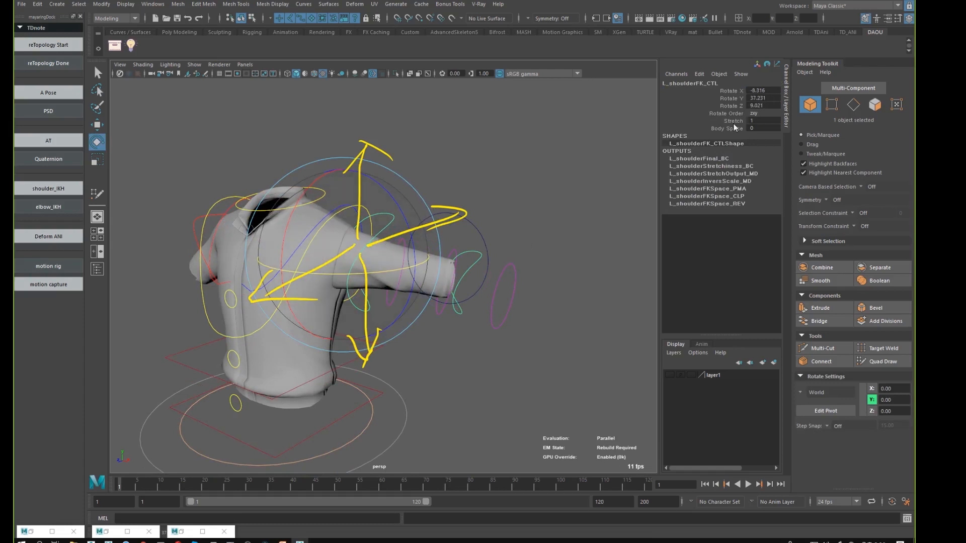
pyautogui.moveTo(352, 192)
pyautogui.mouseDown()
pyautogui.moveTo(400, 147)
pyautogui.moveTo(419, 158)
pyautogui.moveTo(418, 257)
pyautogui.moveTo(415, 218)
pyautogui.moveTo(295, 205)
pyautogui.moveTo(349, 168)
pyautogui.moveTo(356, 191)
pyautogui.moveTo(487, 191)
pyautogui.moveTo(349, 206)
pyautogui.moveTo(373, 172)
pyautogui.moveTo(366, 216)
pyautogui.moveTo(358, 201)
pyautogui.mouseUp()
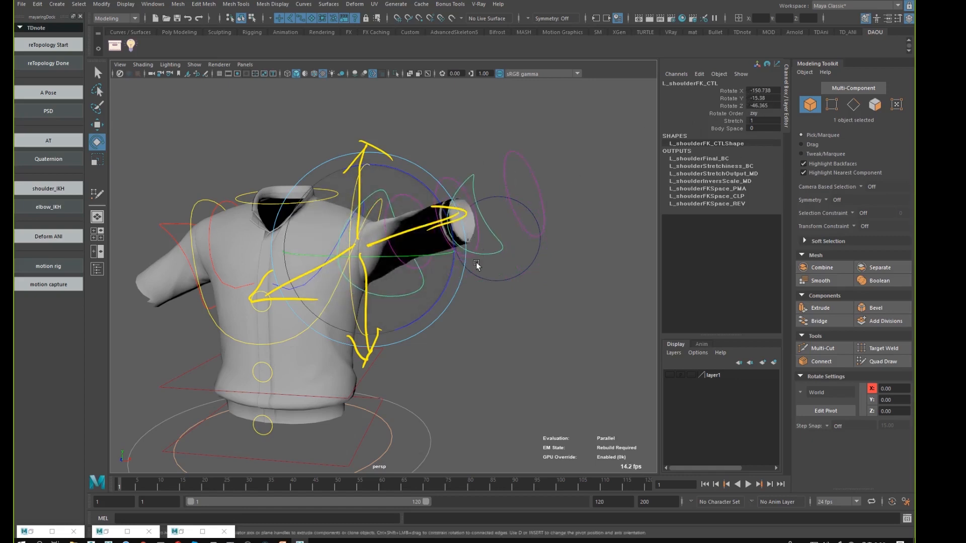
pyautogui.keyDown('alt'); pyautogui.moveTo(476, 262); pyautogui.dragTo(429, 306); pyautogui.keyUp('alt')
pyautogui.keyDown('alt'); pyautogui.moveTo(549, 286); pyautogui.dragTo(550, 280); pyautogui.keyUp('alt')
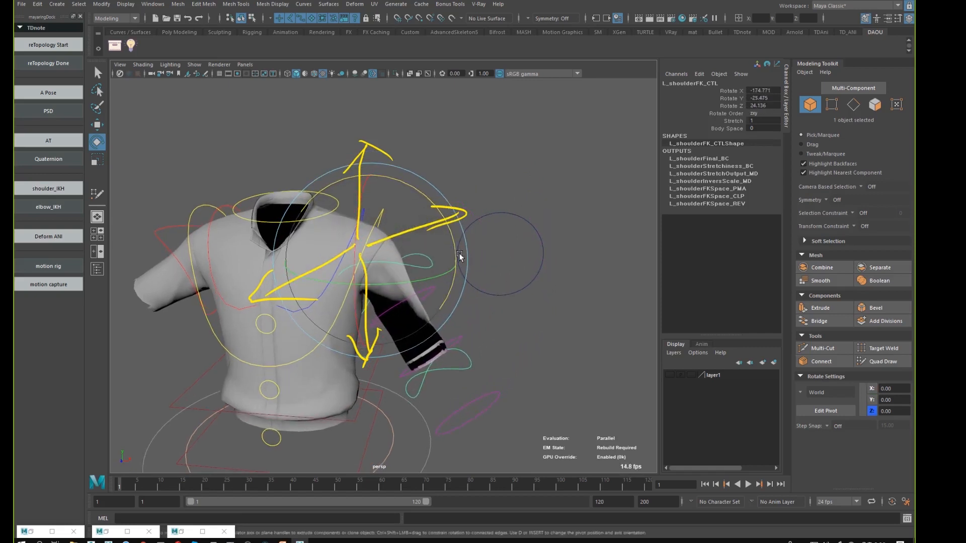
pyautogui.moveTo(454, 246); pyautogui.dragTo(400, 135)
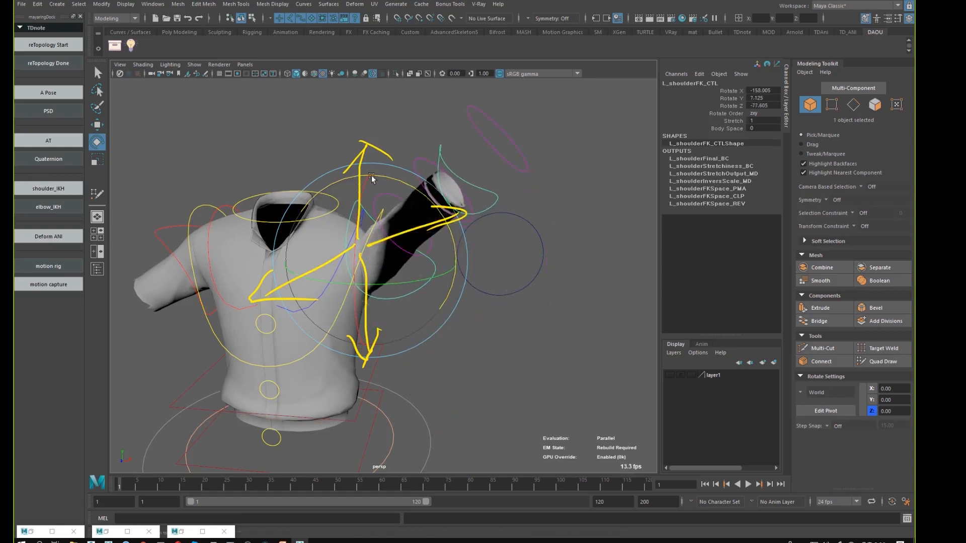
pyautogui.click(392, 205)
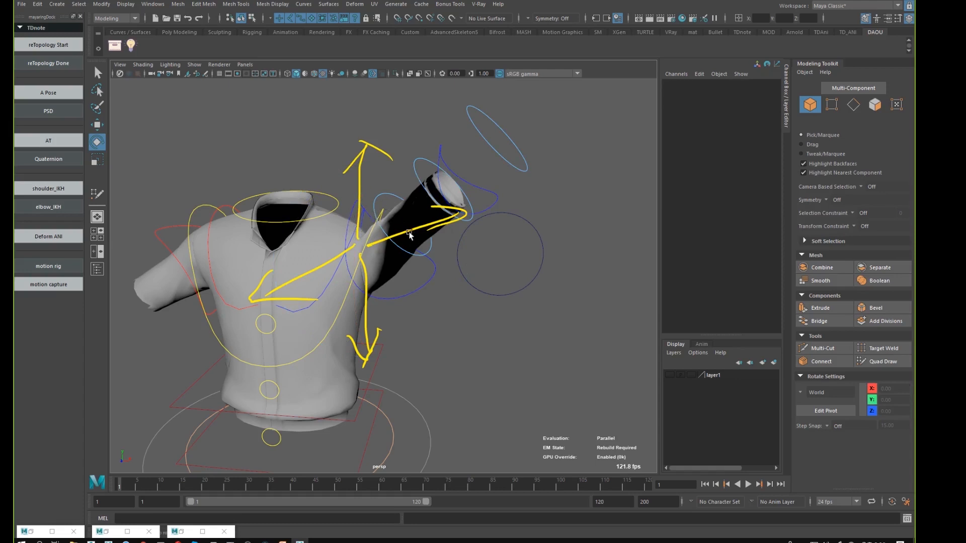
# Step: Twist the raised left shoulder FK control about X to about X -184.2, Y -9.8, Z -77.7, deselect it and inspect the sleeve
pyautogui.click(417, 276)
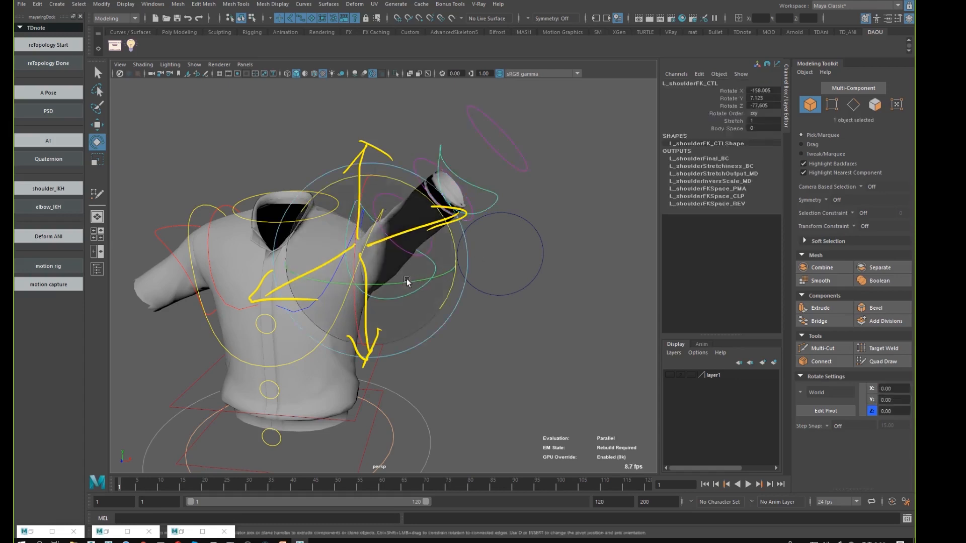
pyautogui.moveTo(383, 279); pyautogui.dragTo(361, 214)
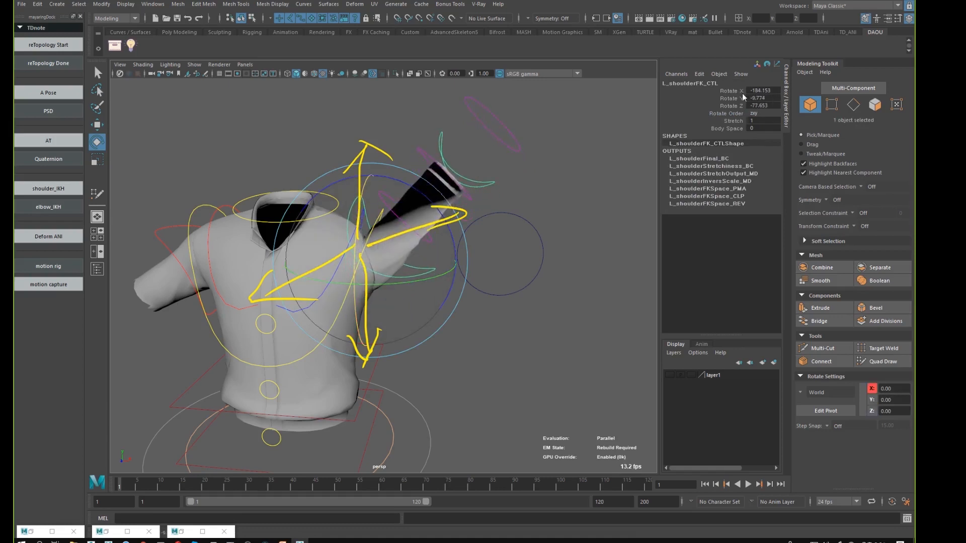
pyautogui.click(574, 276)
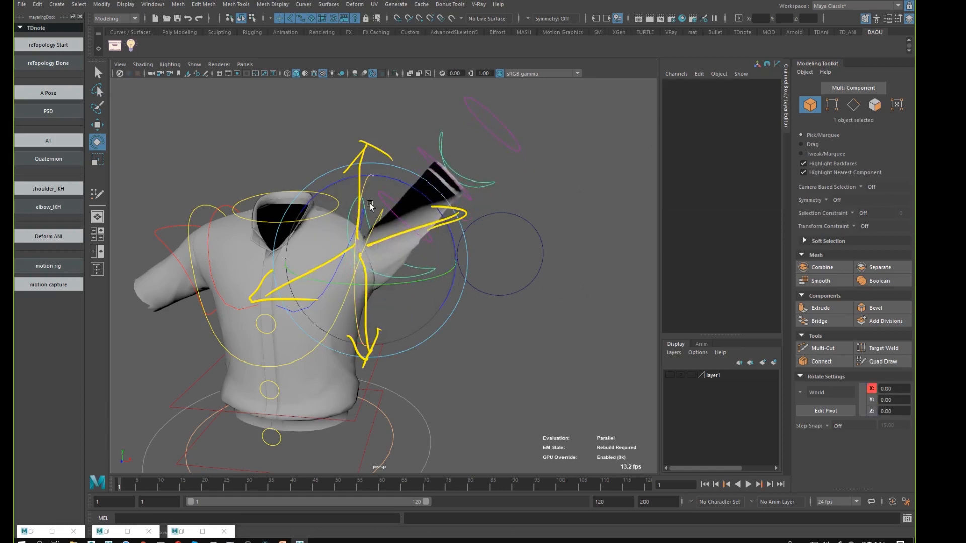
pyautogui.click(449, 283)
pyautogui.moveTo(485, 306)
pyautogui.keyDown('alt'); pyautogui.mouseDown()
pyautogui.moveTo(468, 304)
pyautogui.moveTo(492, 263)
pyautogui.moveTo(408, 257)
pyautogui.mouseUp(); pyautogui.keyUp('alt')
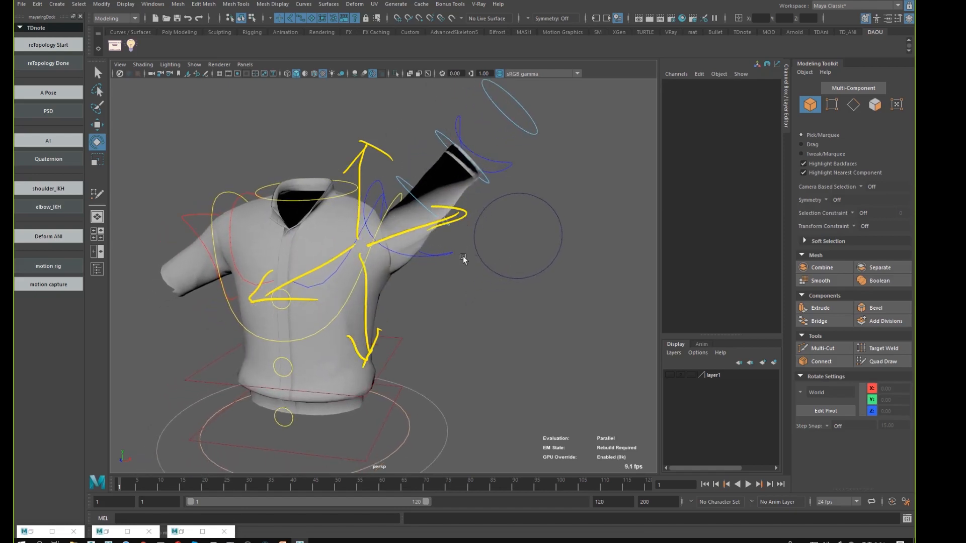
pyautogui.keyDown('alt'); pyautogui.moveTo(494, 270); pyautogui.dragTo(462, 278); pyautogui.keyUp('alt')
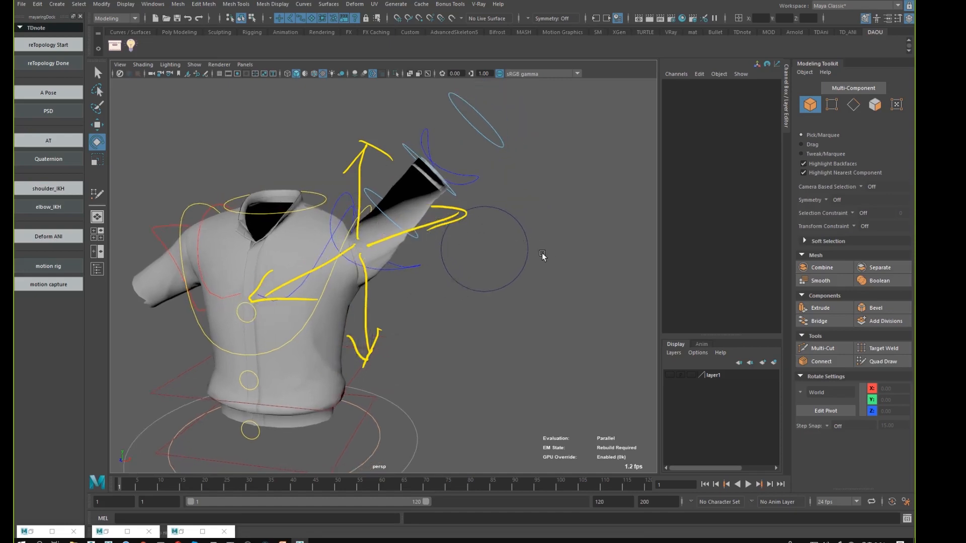
pyautogui.keyDown('alt'); pyautogui.moveTo(542, 253); pyautogui.dragTo(540, 212); pyautogui.keyUp('alt')
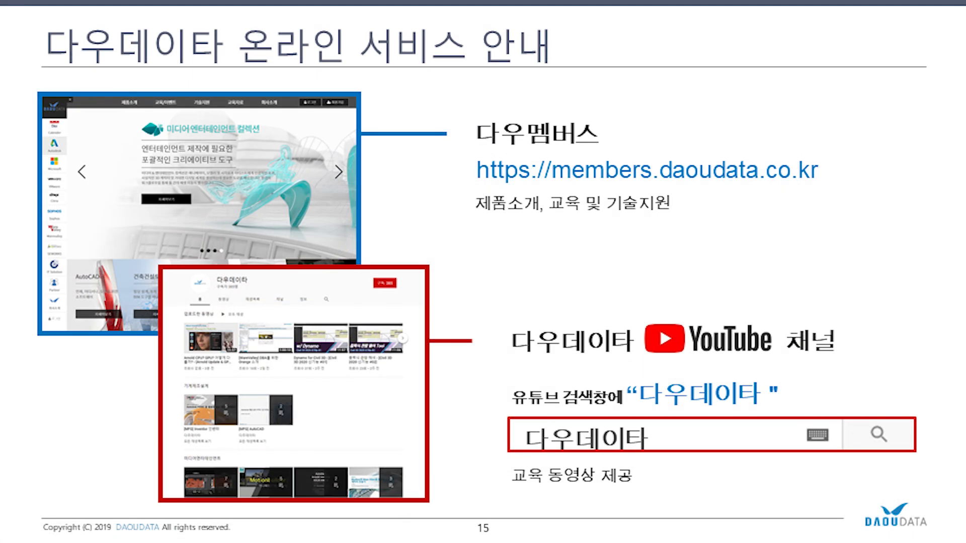